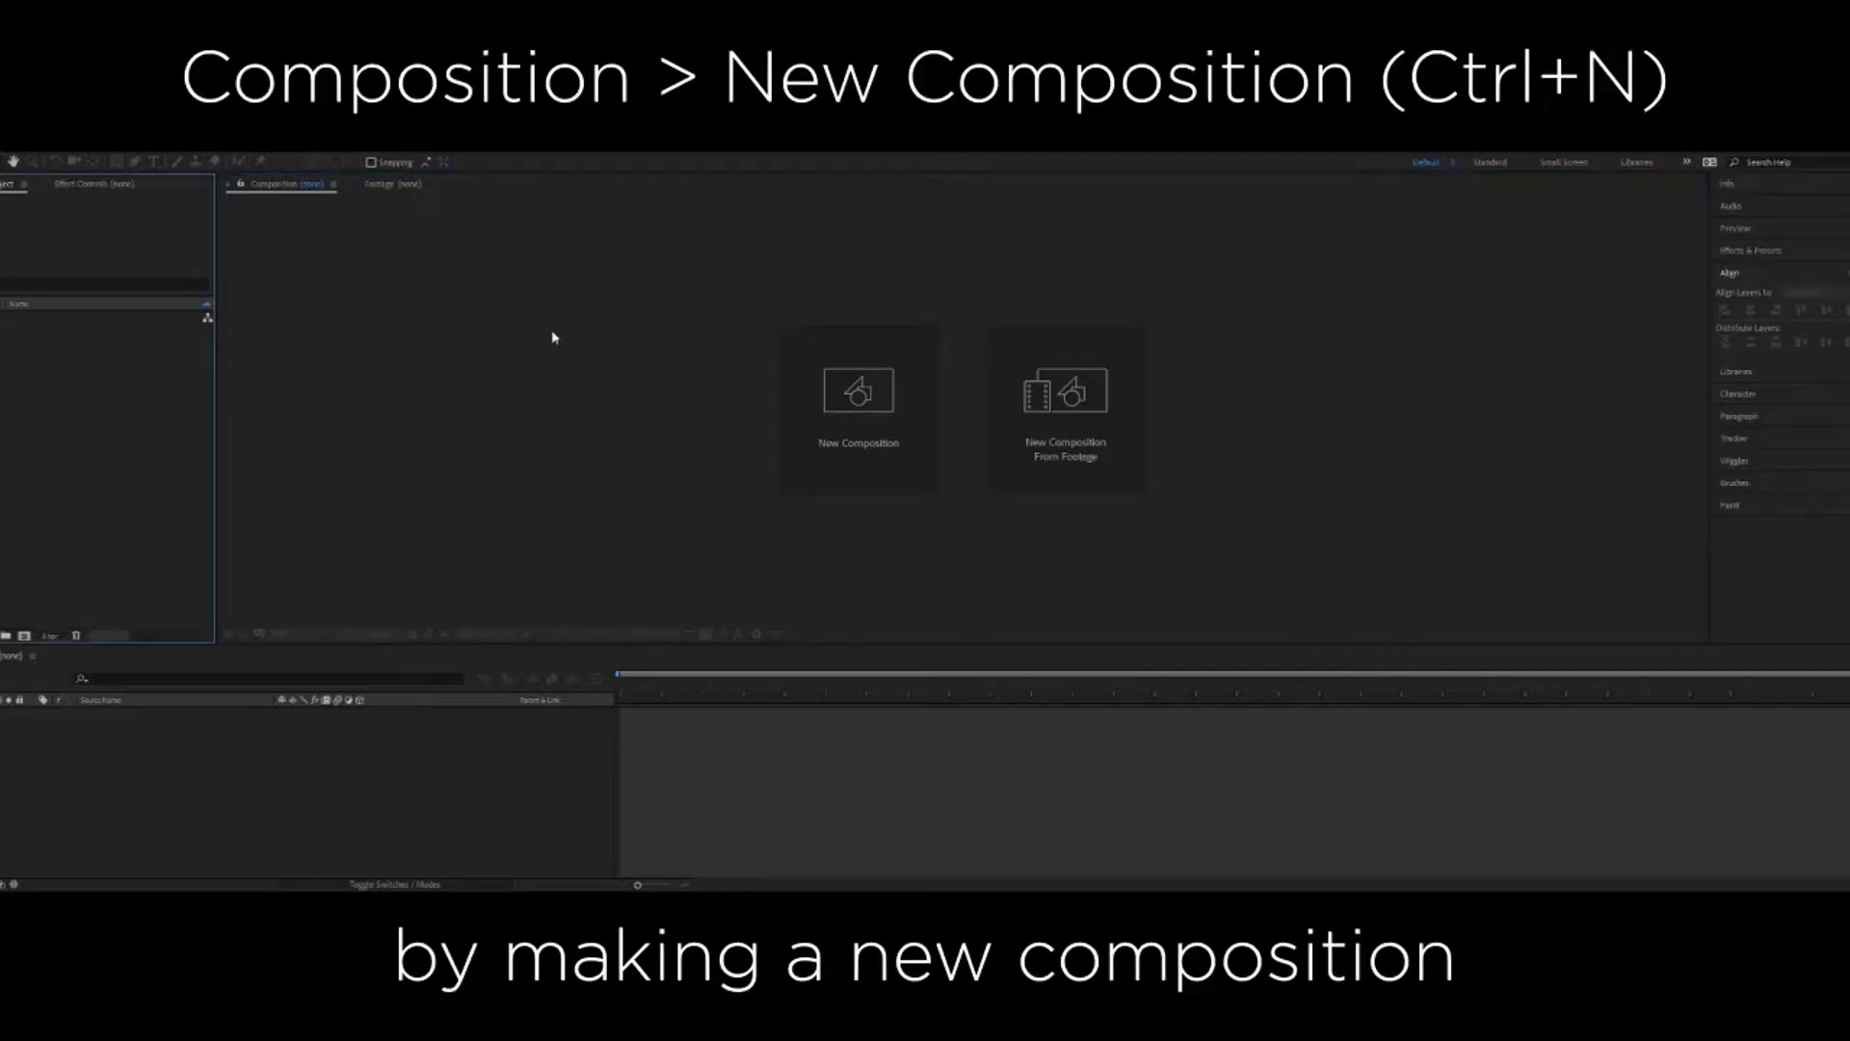
Create the PR Shadow Tutorial composition and place the old concrete wall texture image on its canvas
left_click(818, 446)
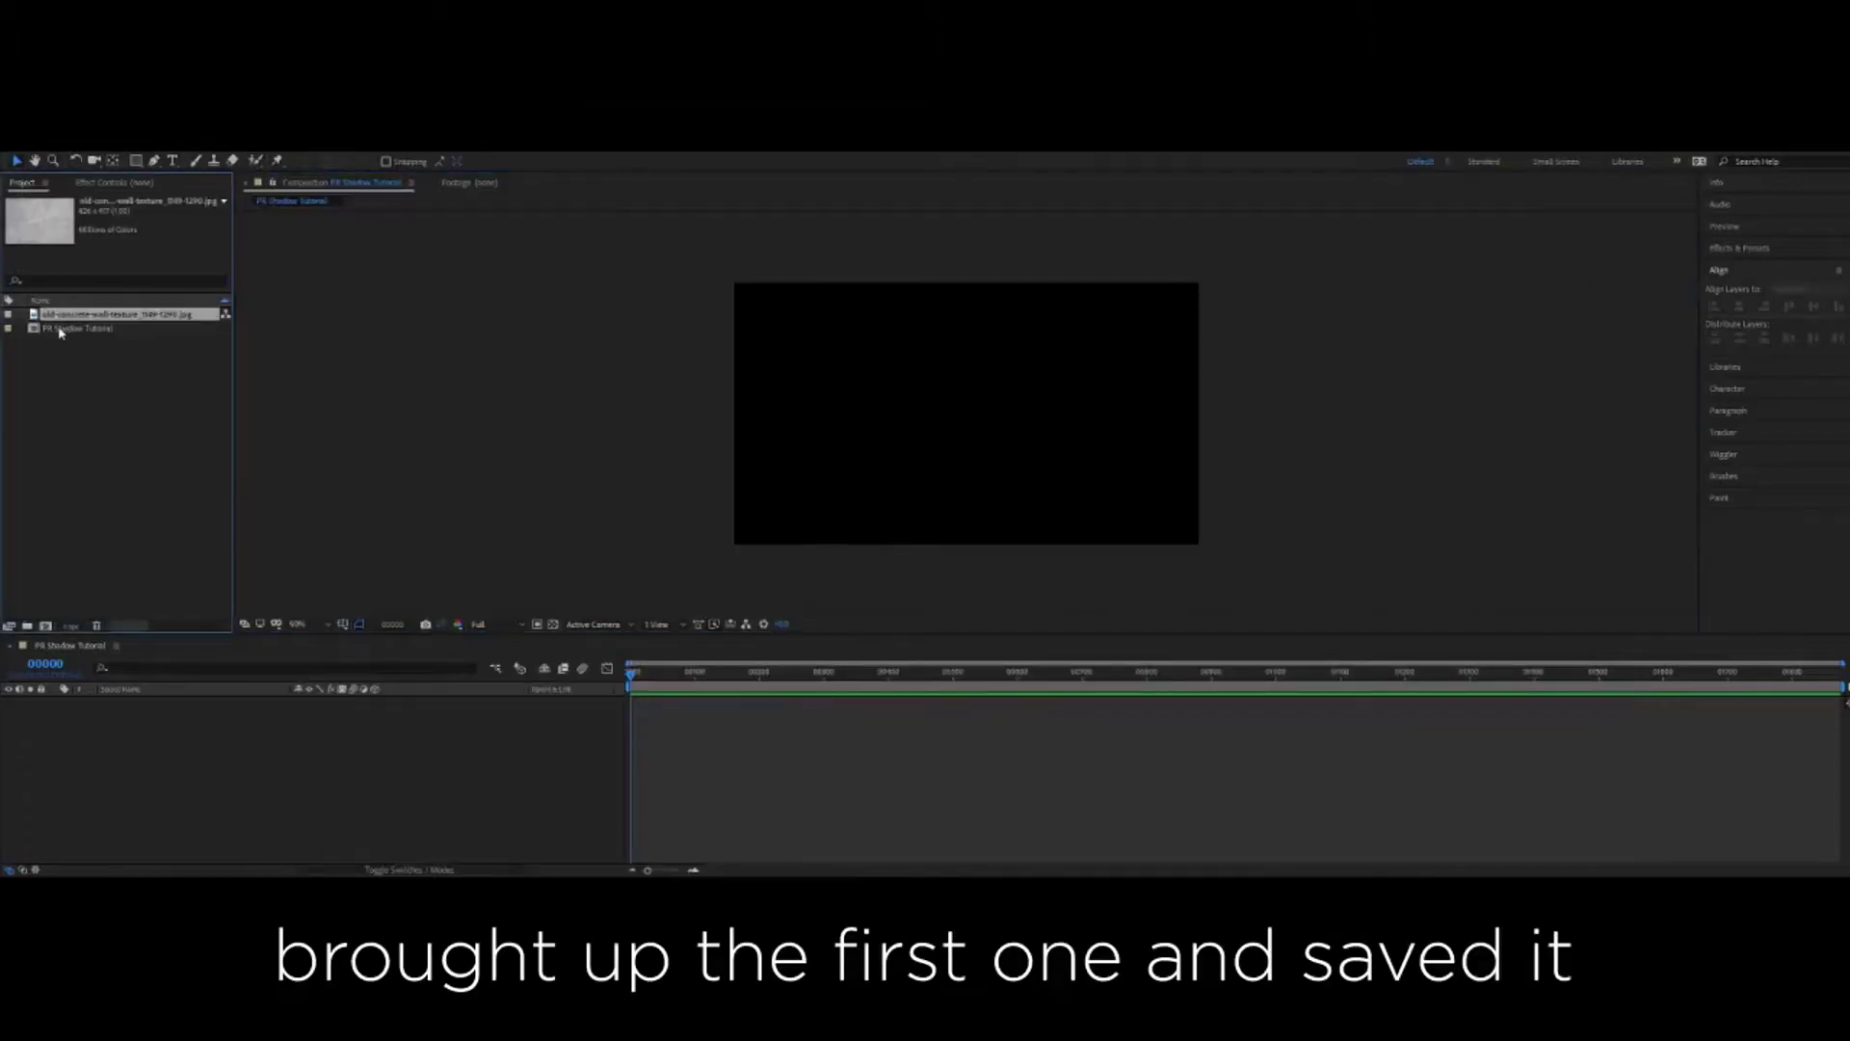
left_click_drag(109, 314, 963, 412)
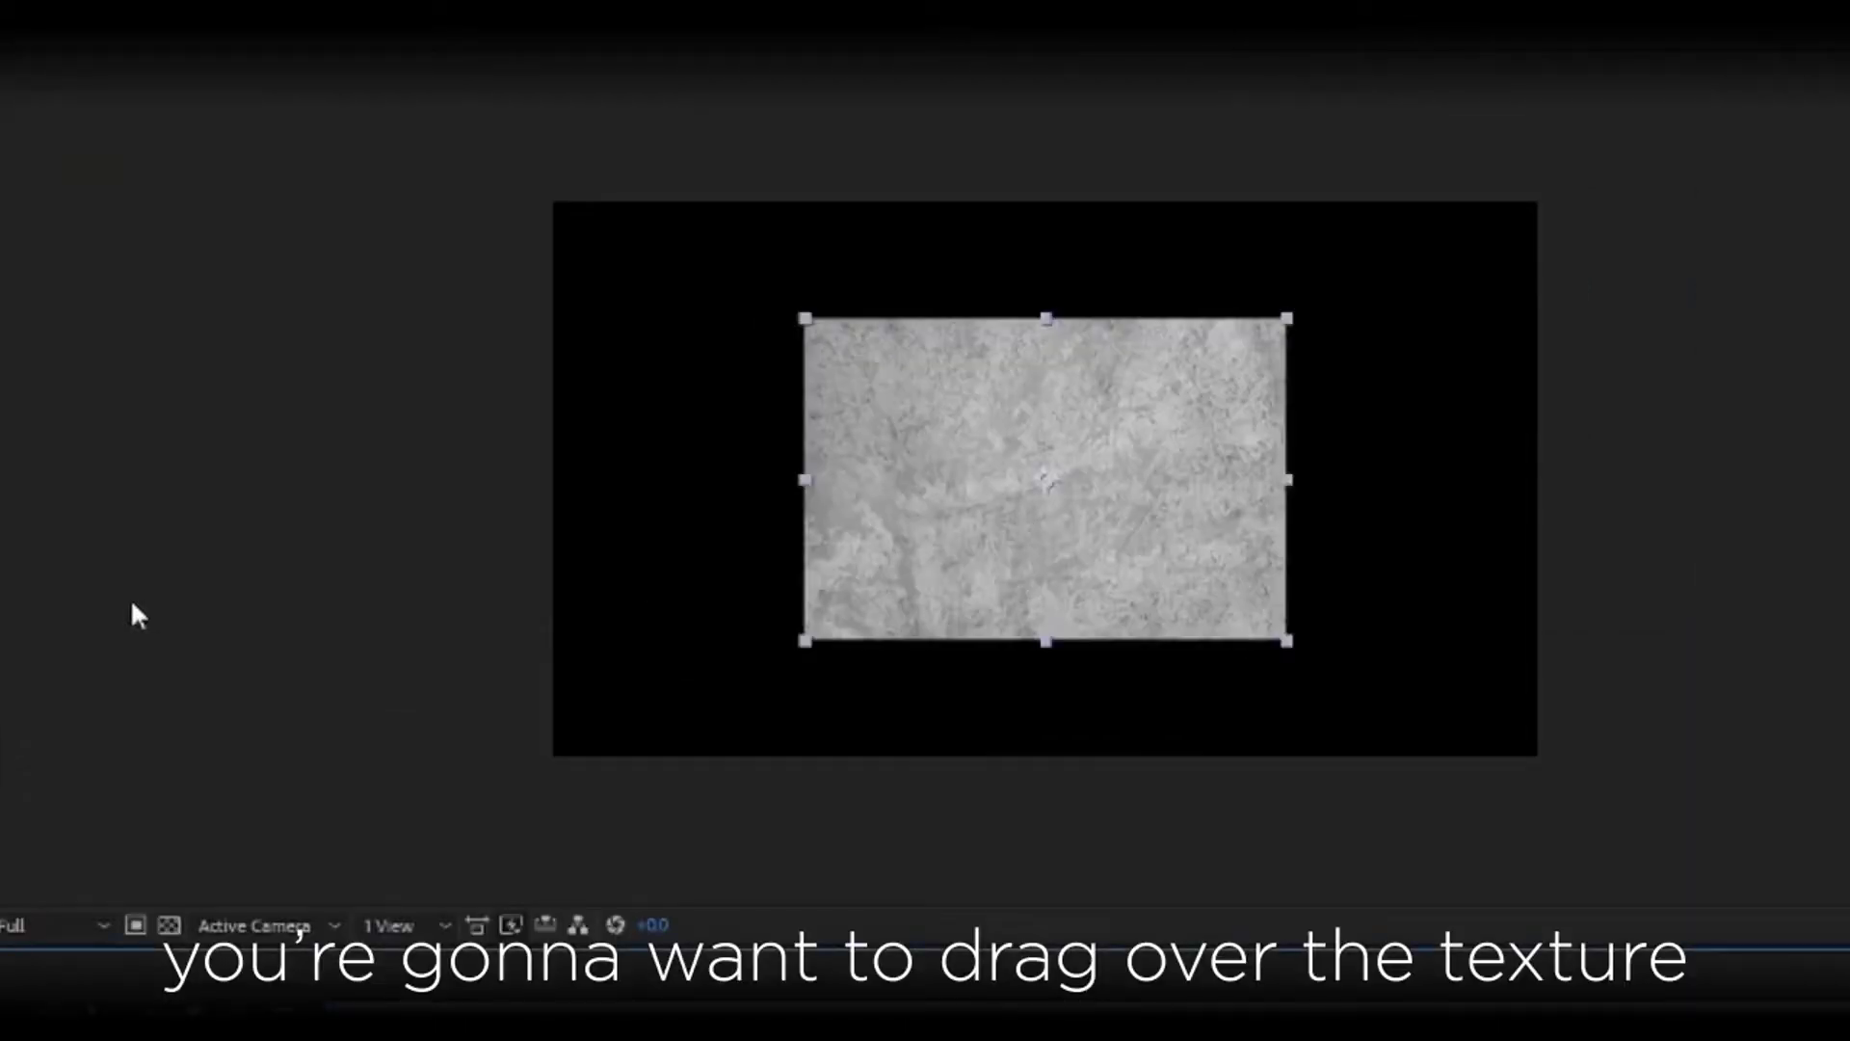
left_click(903, 676)
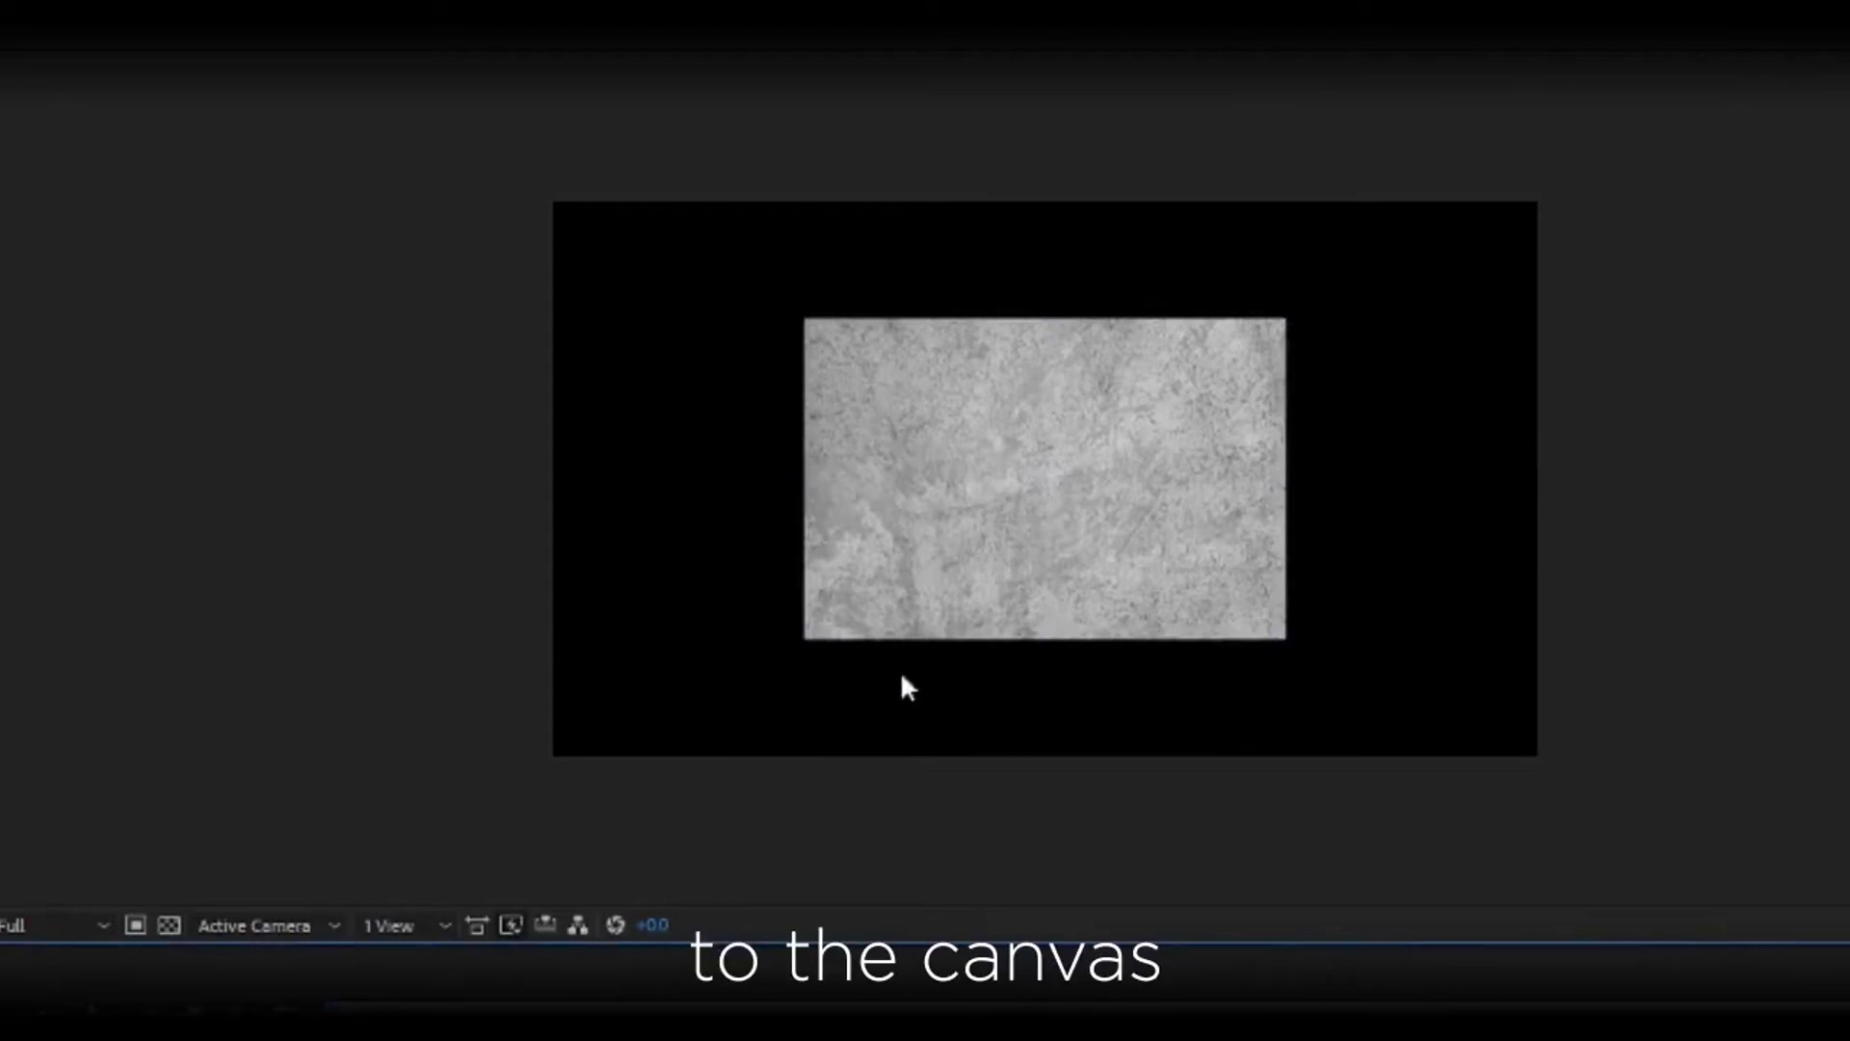
Make the concrete texture a 3D layer and shift it along its axes to about 704, 364, -88
left_click(404, 574)
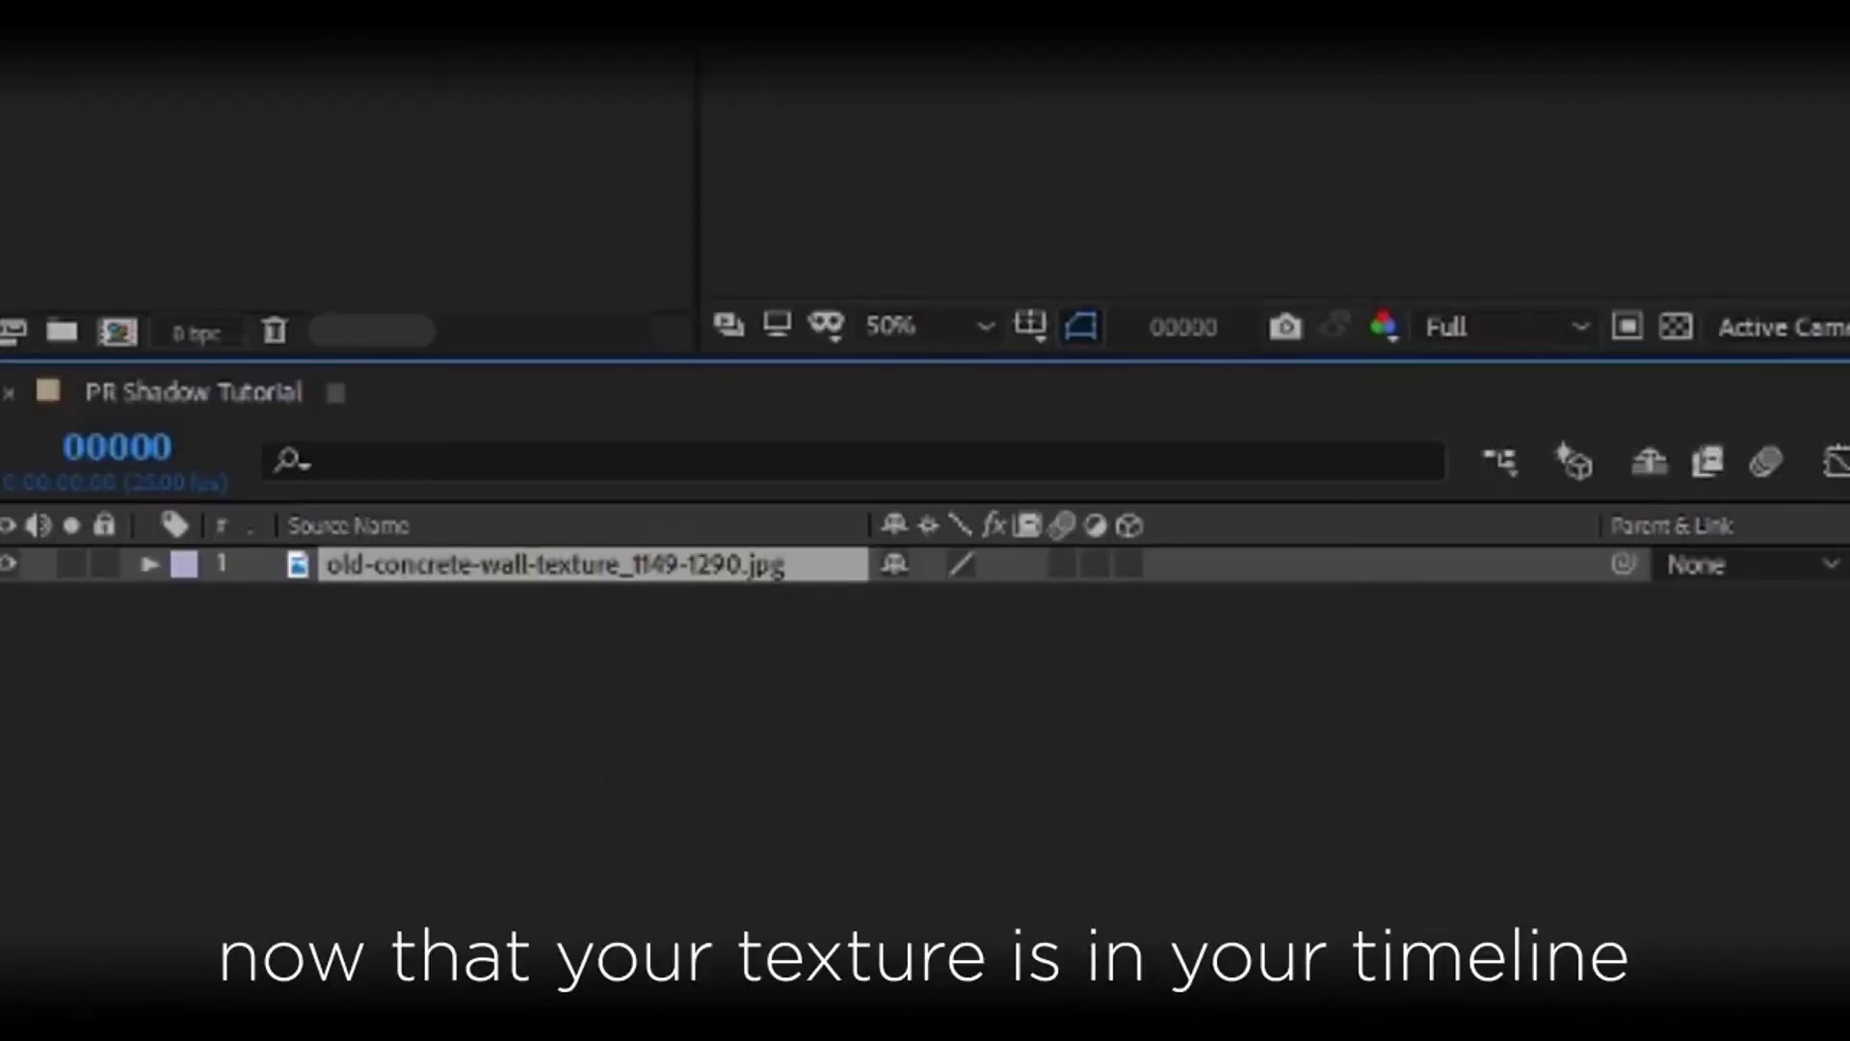
left_click(1128, 573)
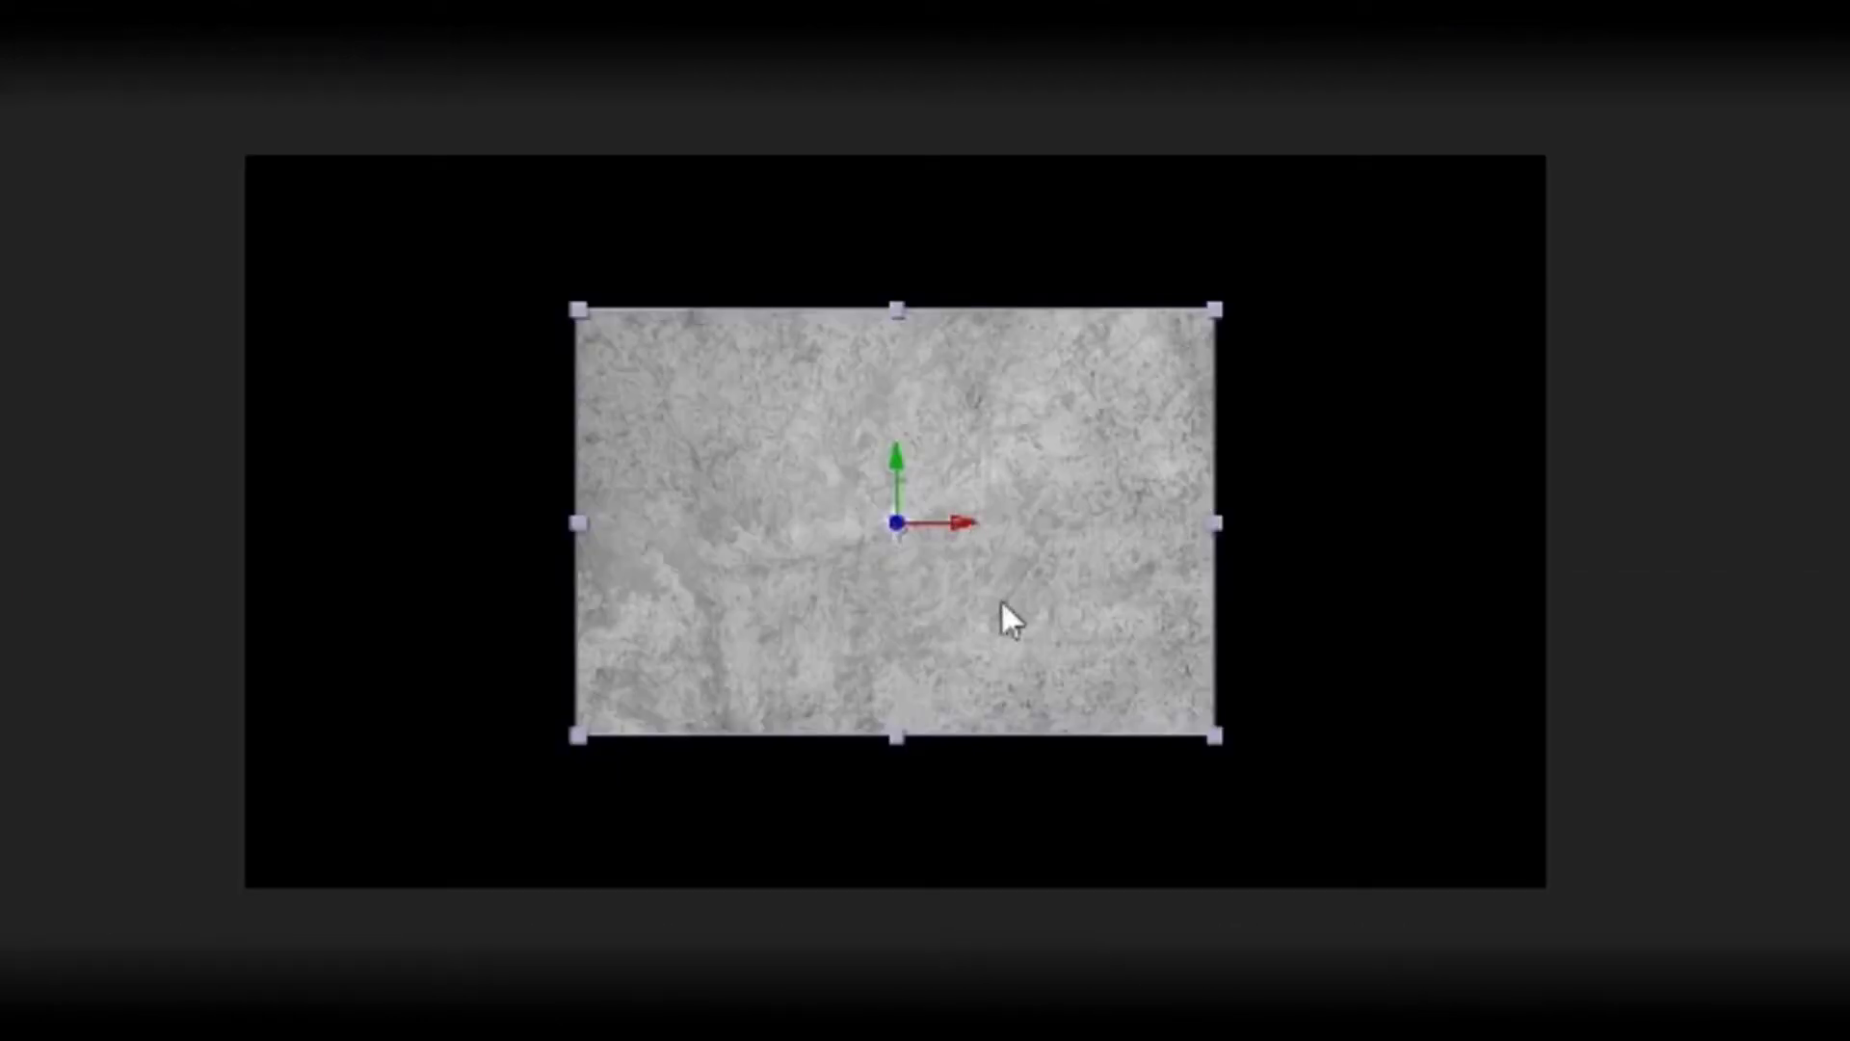
left_click_drag(935, 524, 954, 462)
left_click_drag(963, 527, 723, 942)
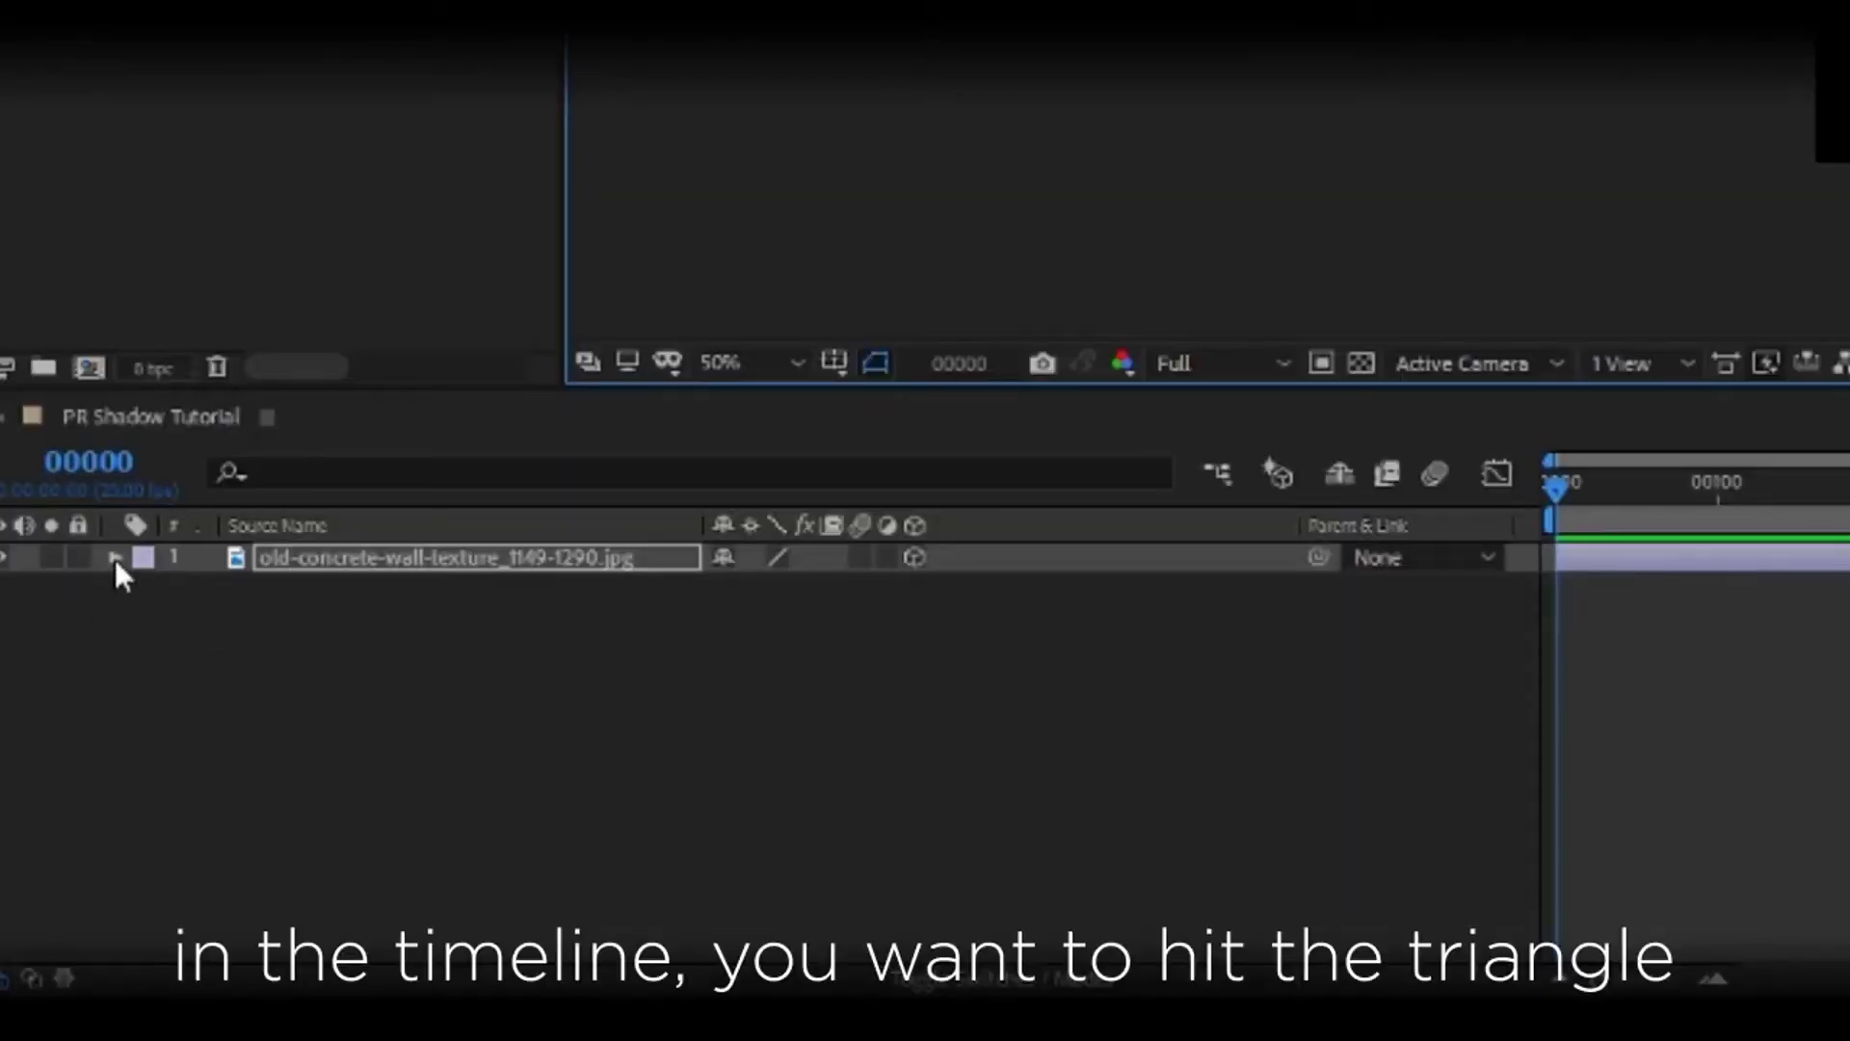
Set the concrete texture's X Rotation to 90° so it lies flat as a floor
left_click(114, 558)
left_click(147, 590)
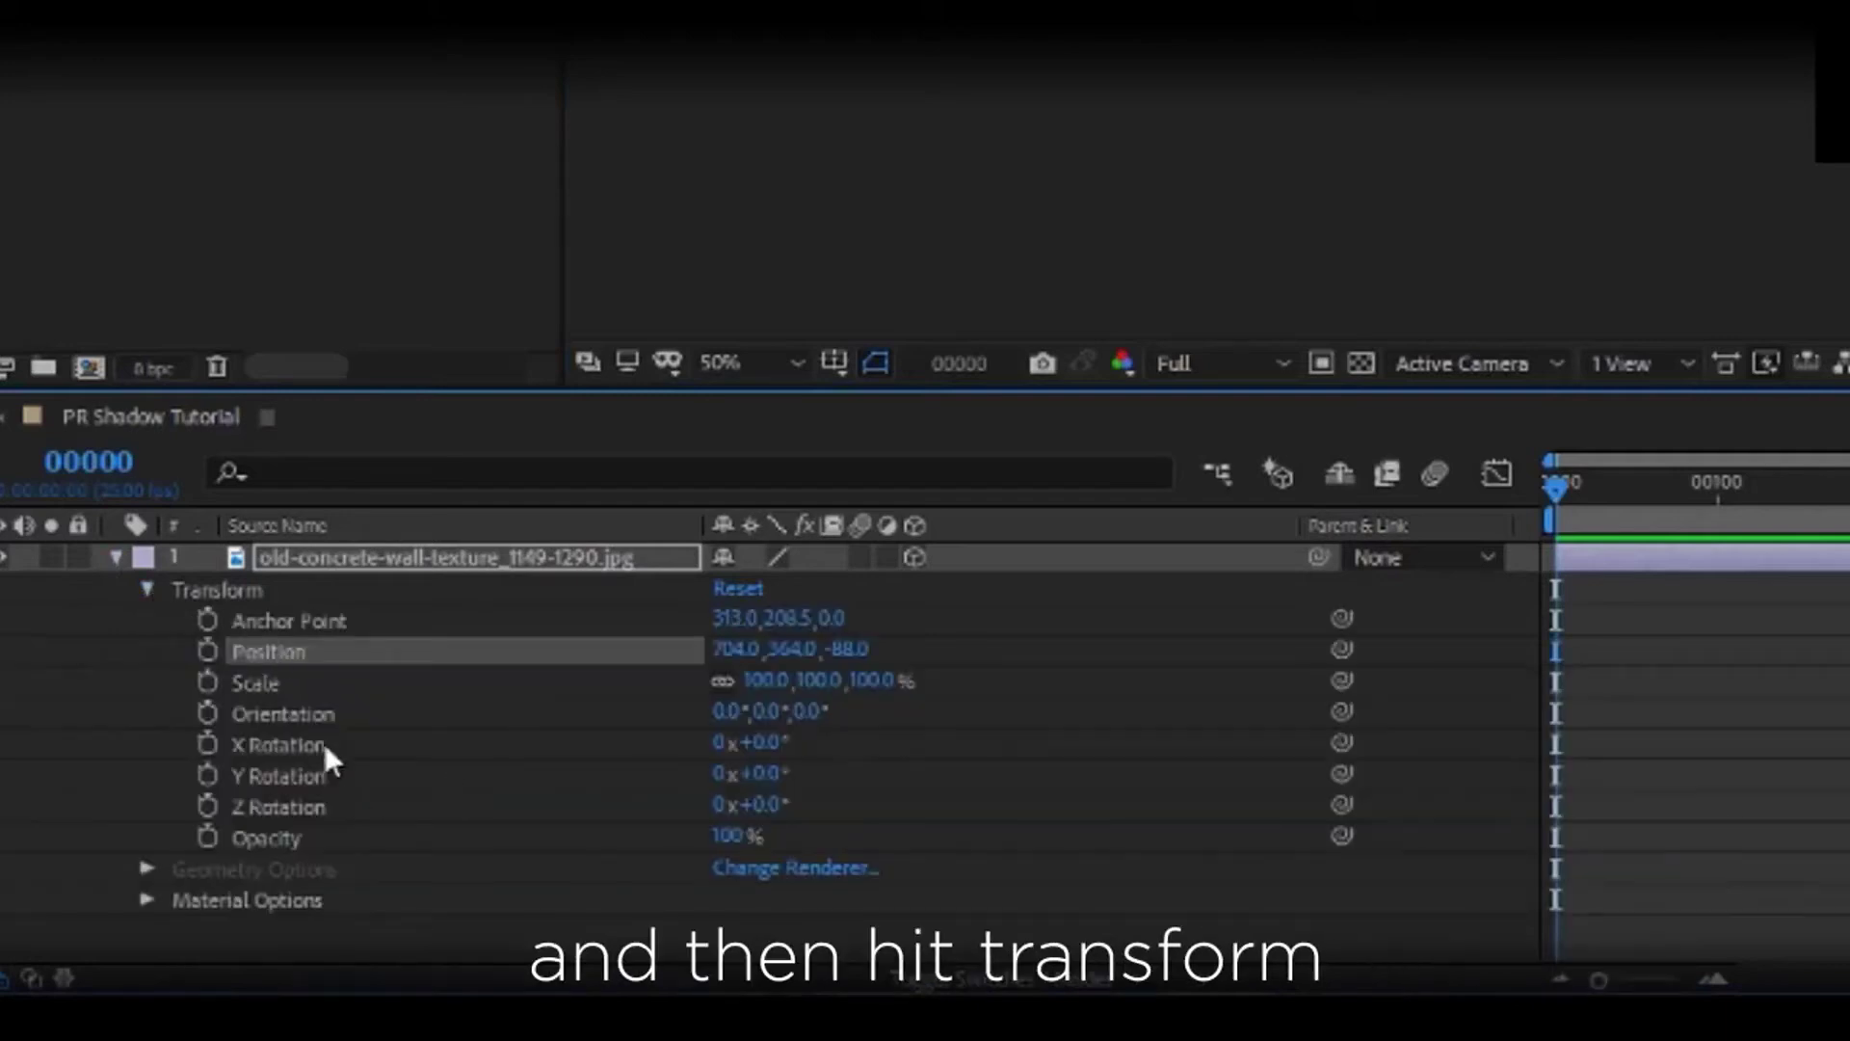
left_click(297, 744)
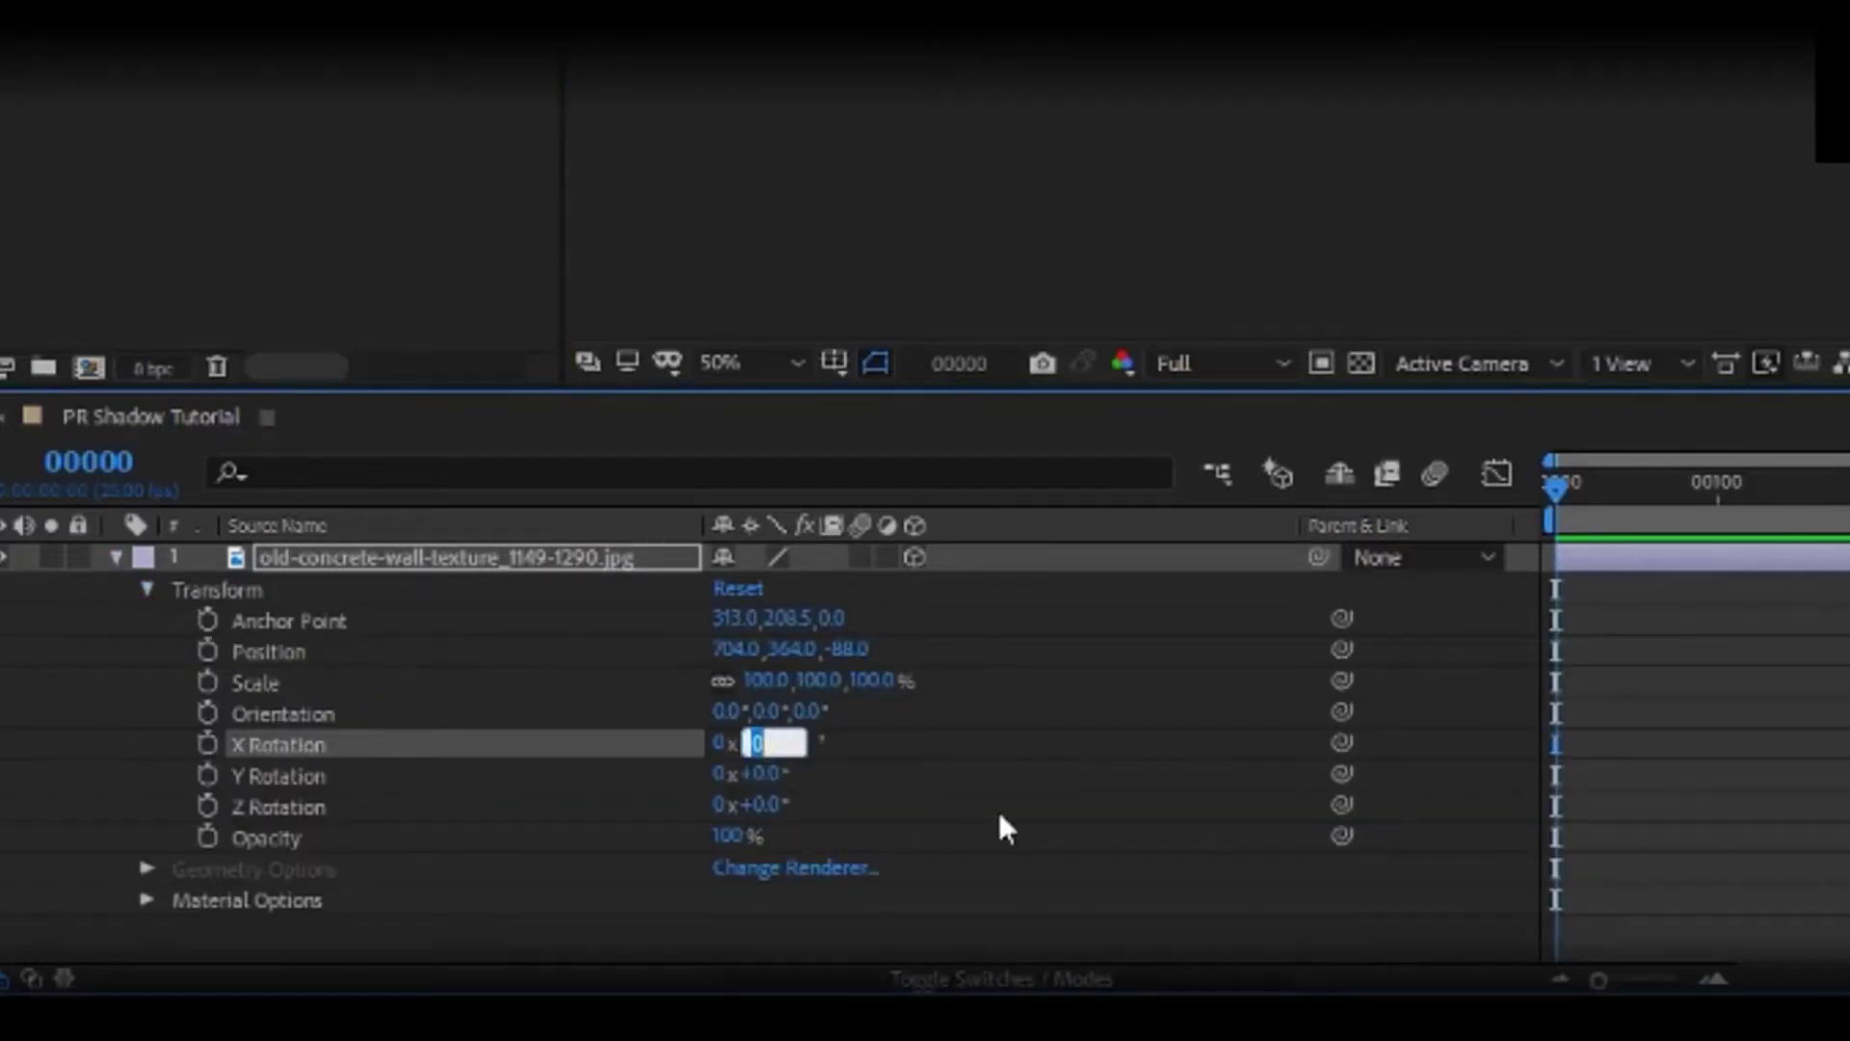
type("90")
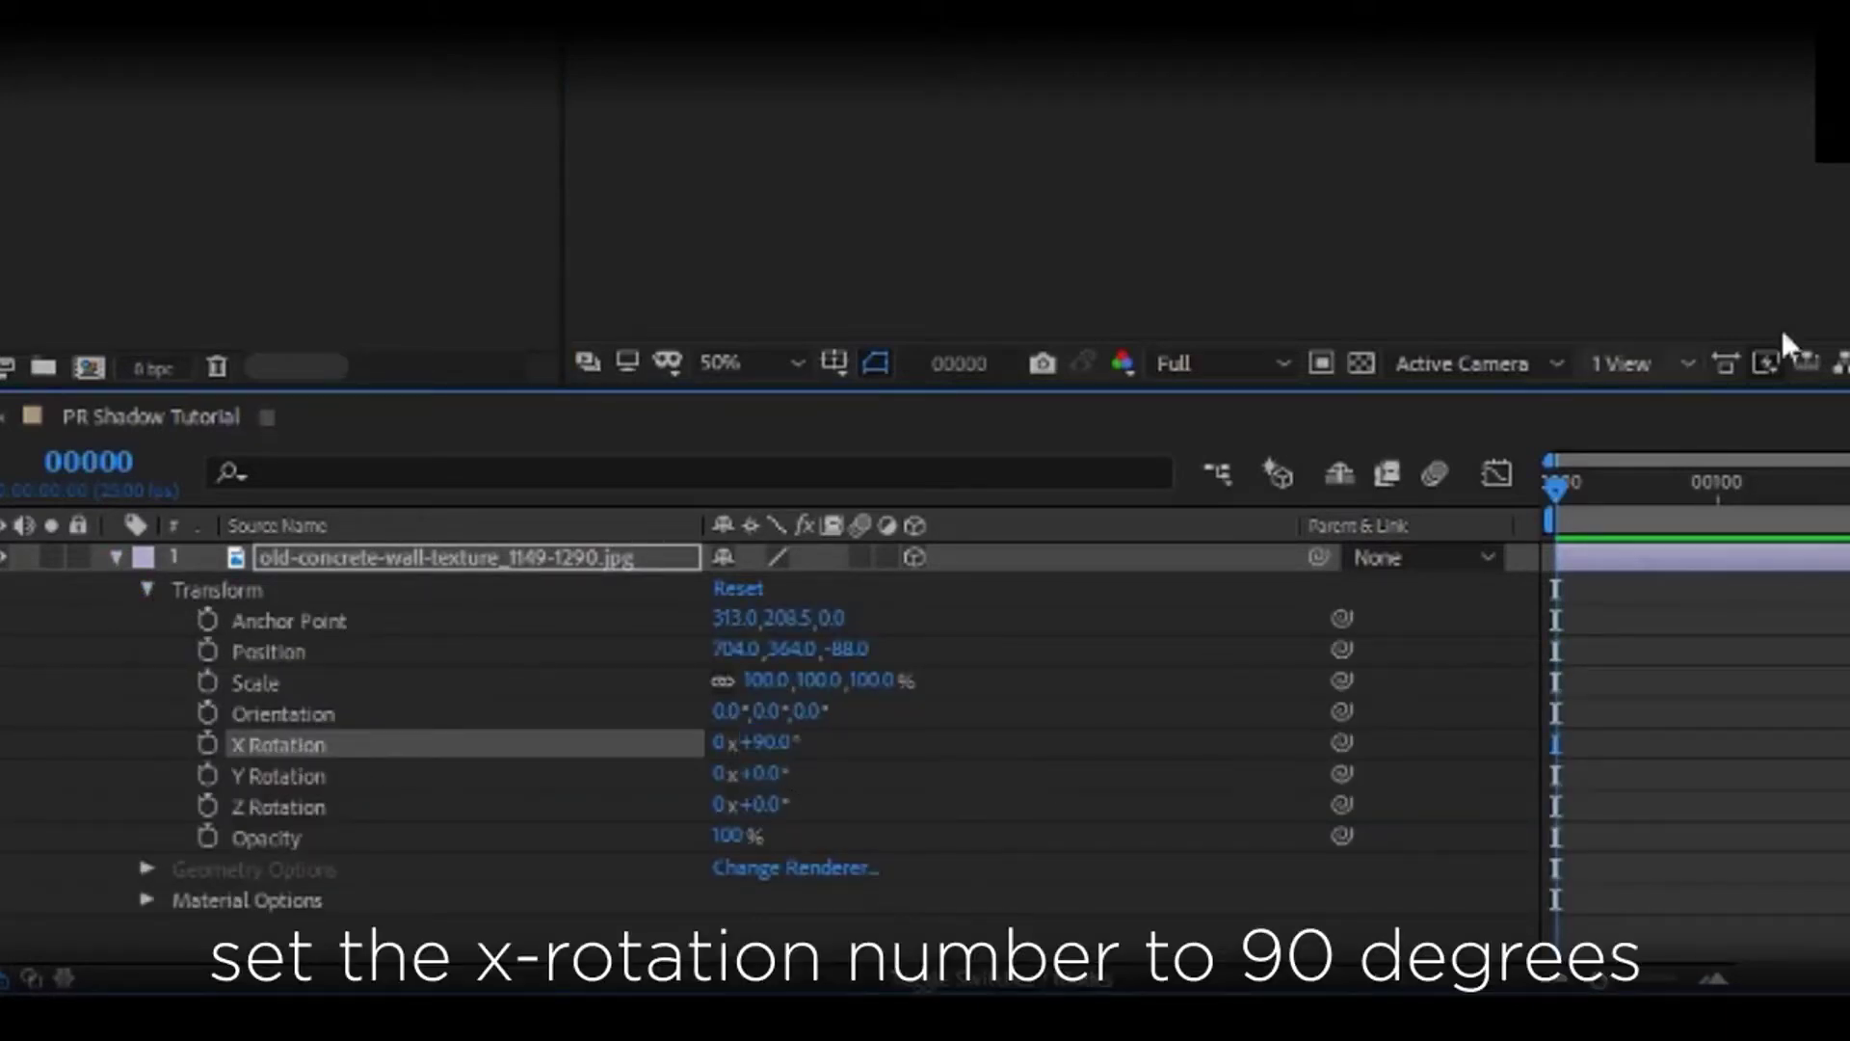
key("Return")
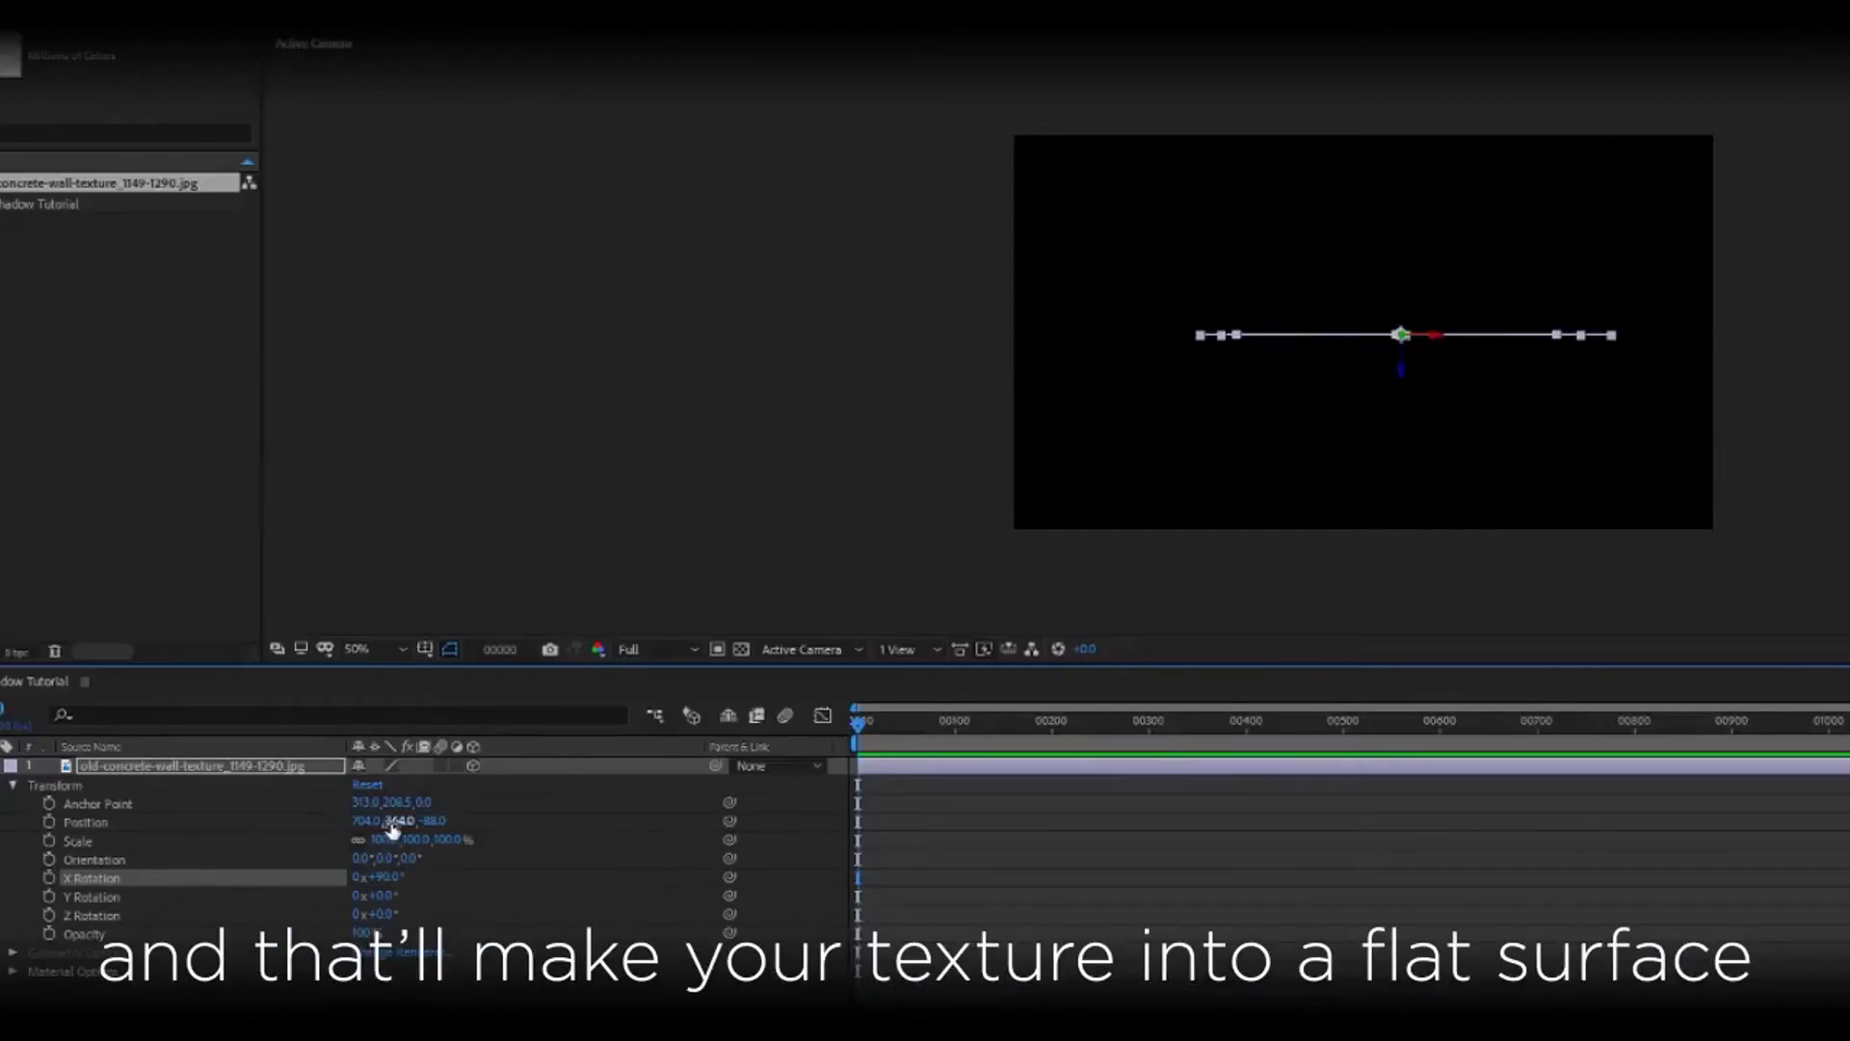
Adjust the concrete texture's Position to about X 604 and Y 390, and shift it along the Z axis
left_click(72, 822)
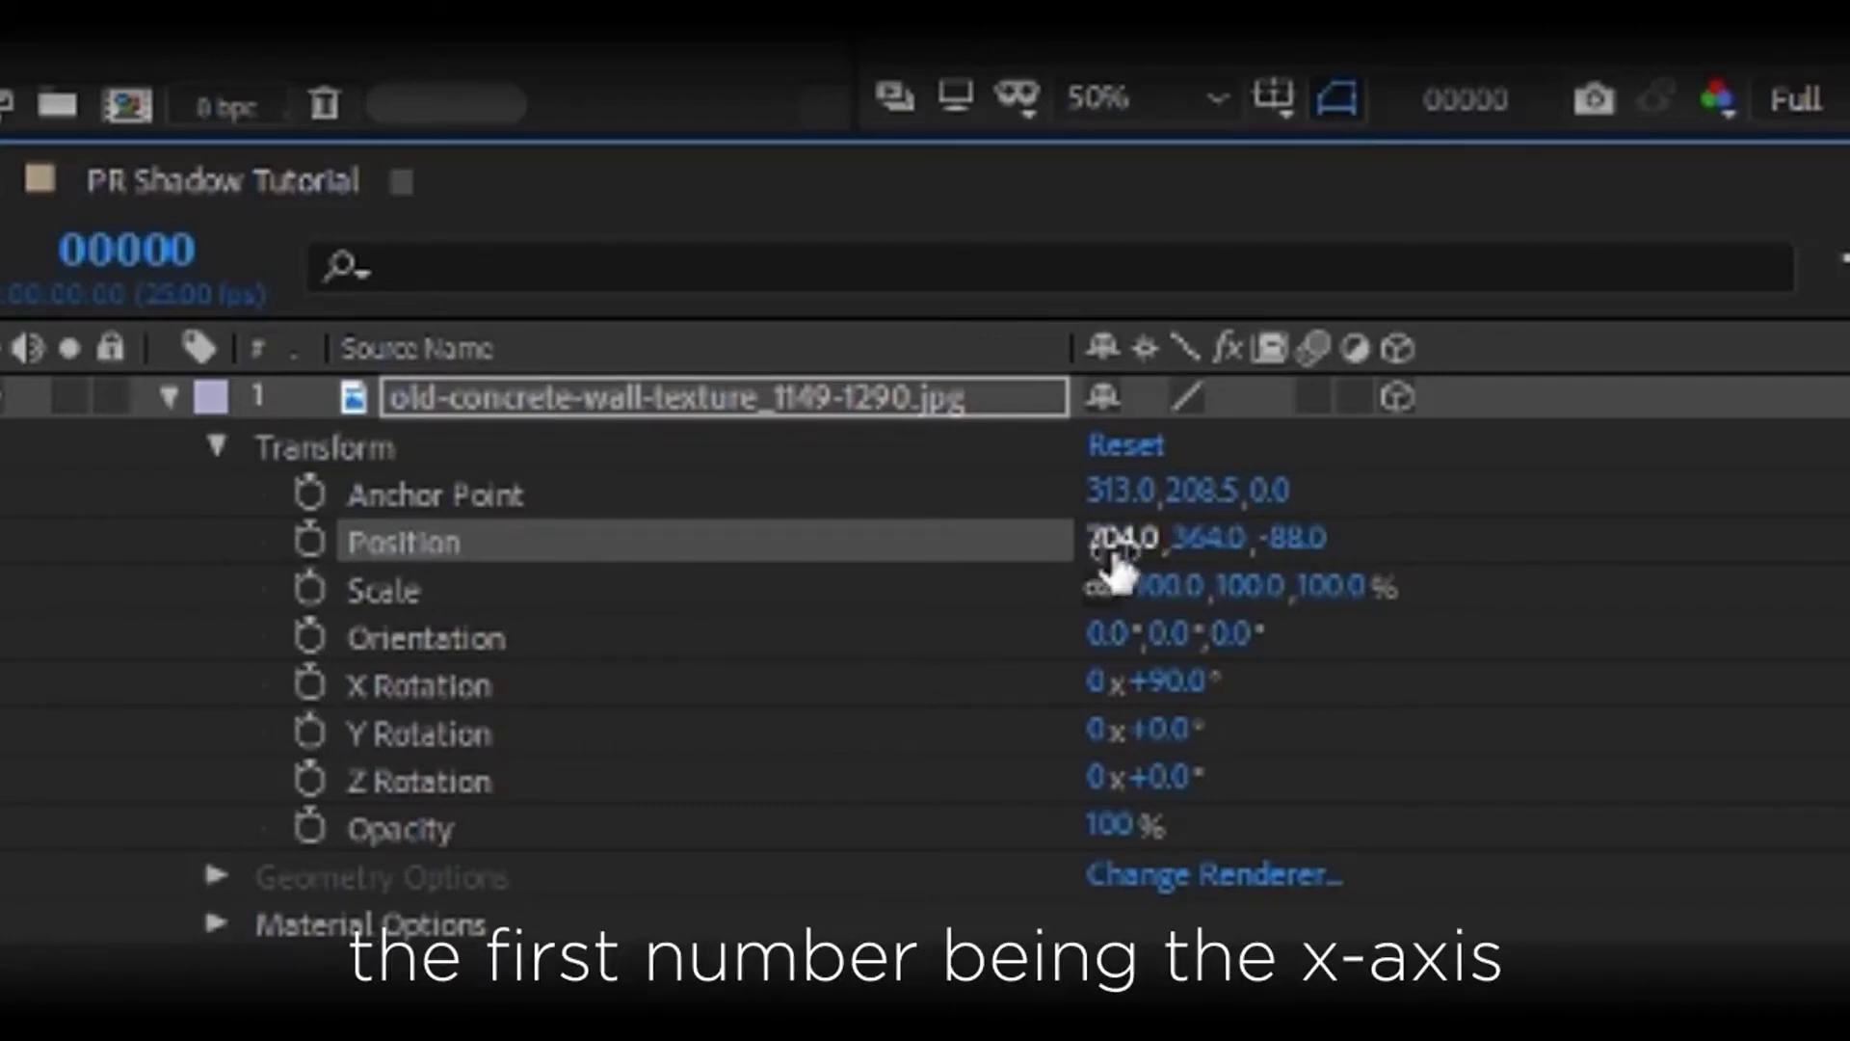
left_click_drag(1137, 537, 1212, 684)
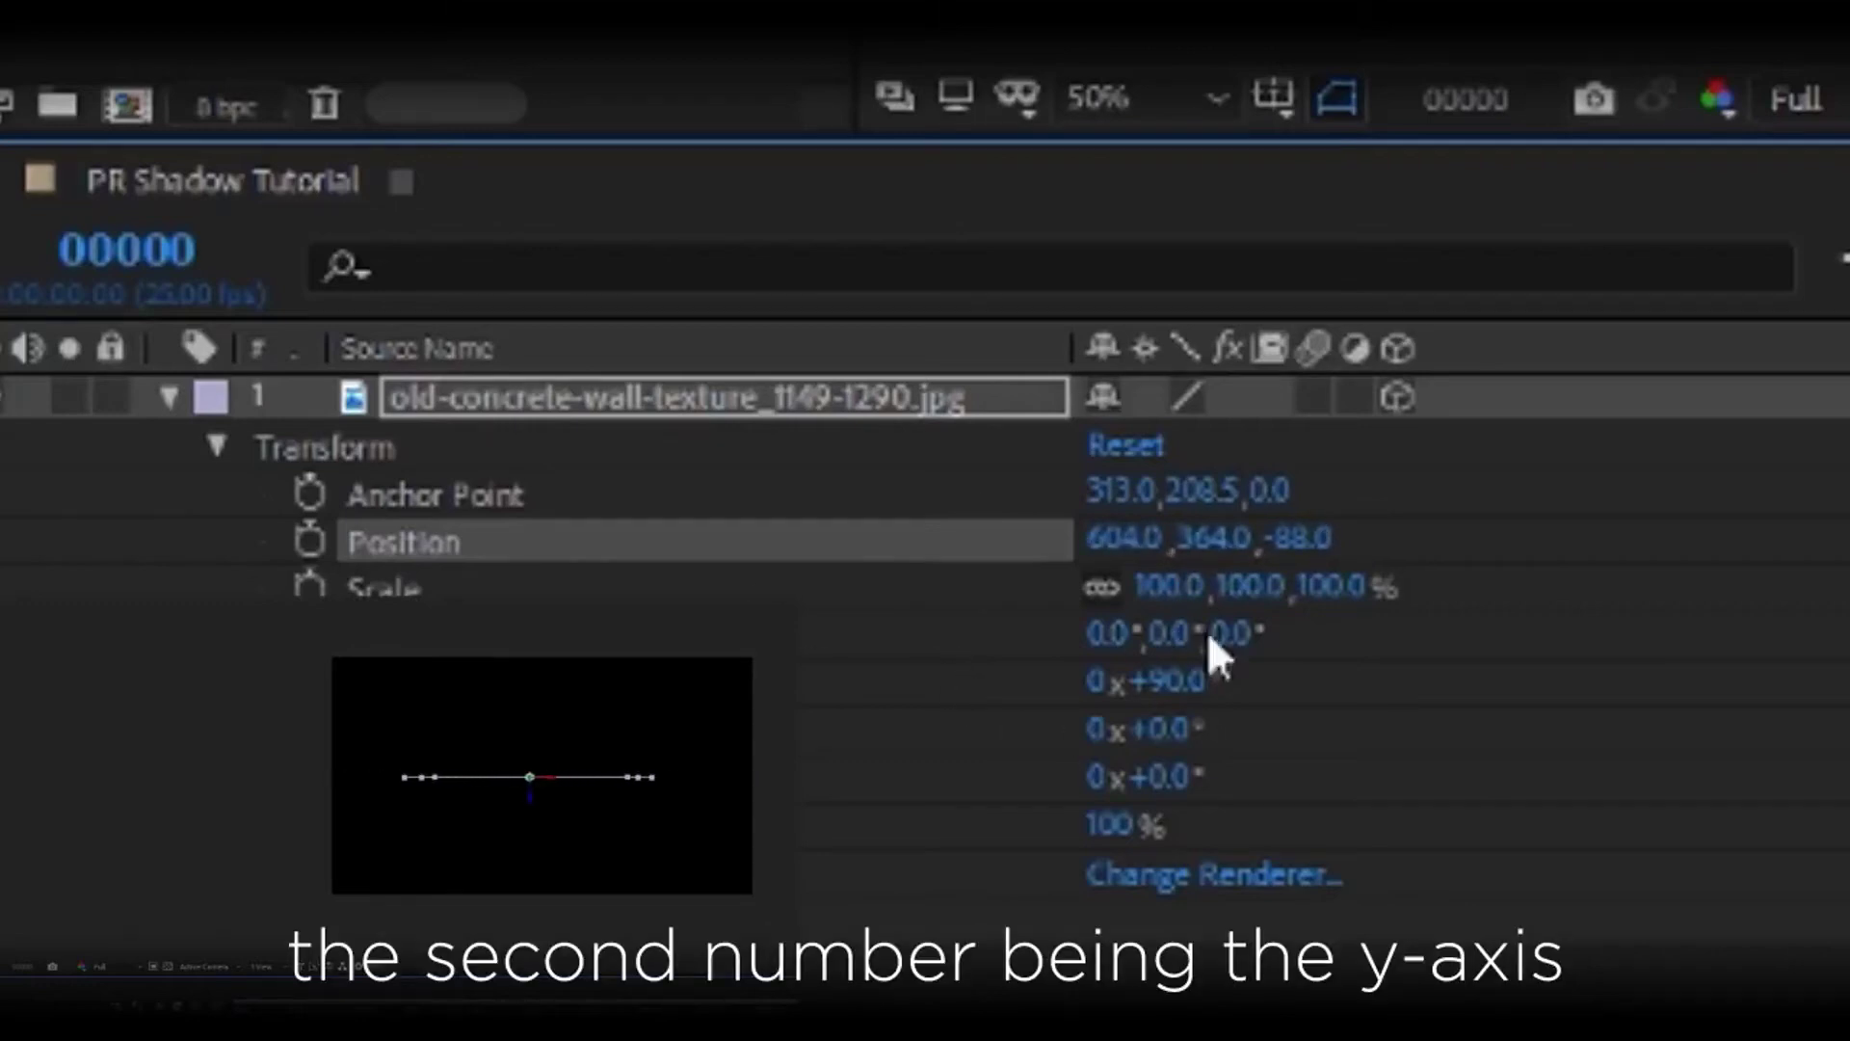
left_click_drag(1264, 484, 1849, 485)
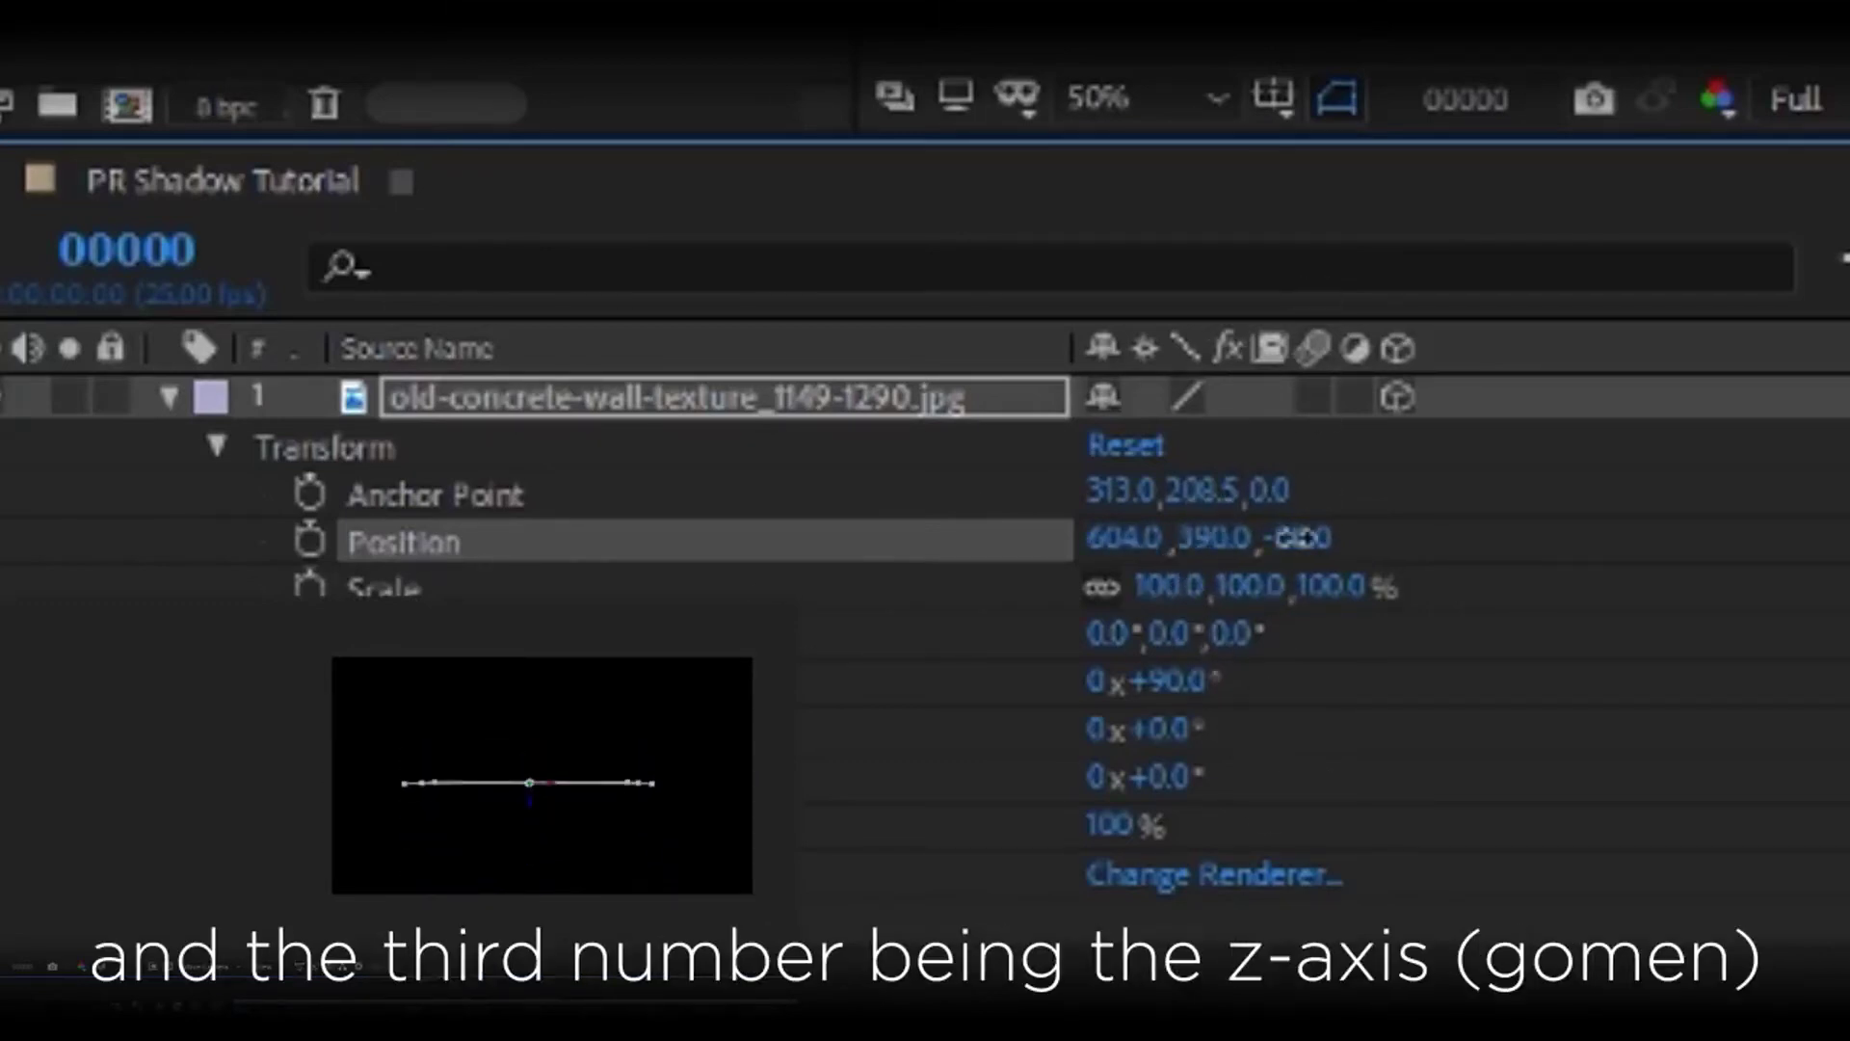
left_click_drag(1306, 537, 1437, 840)
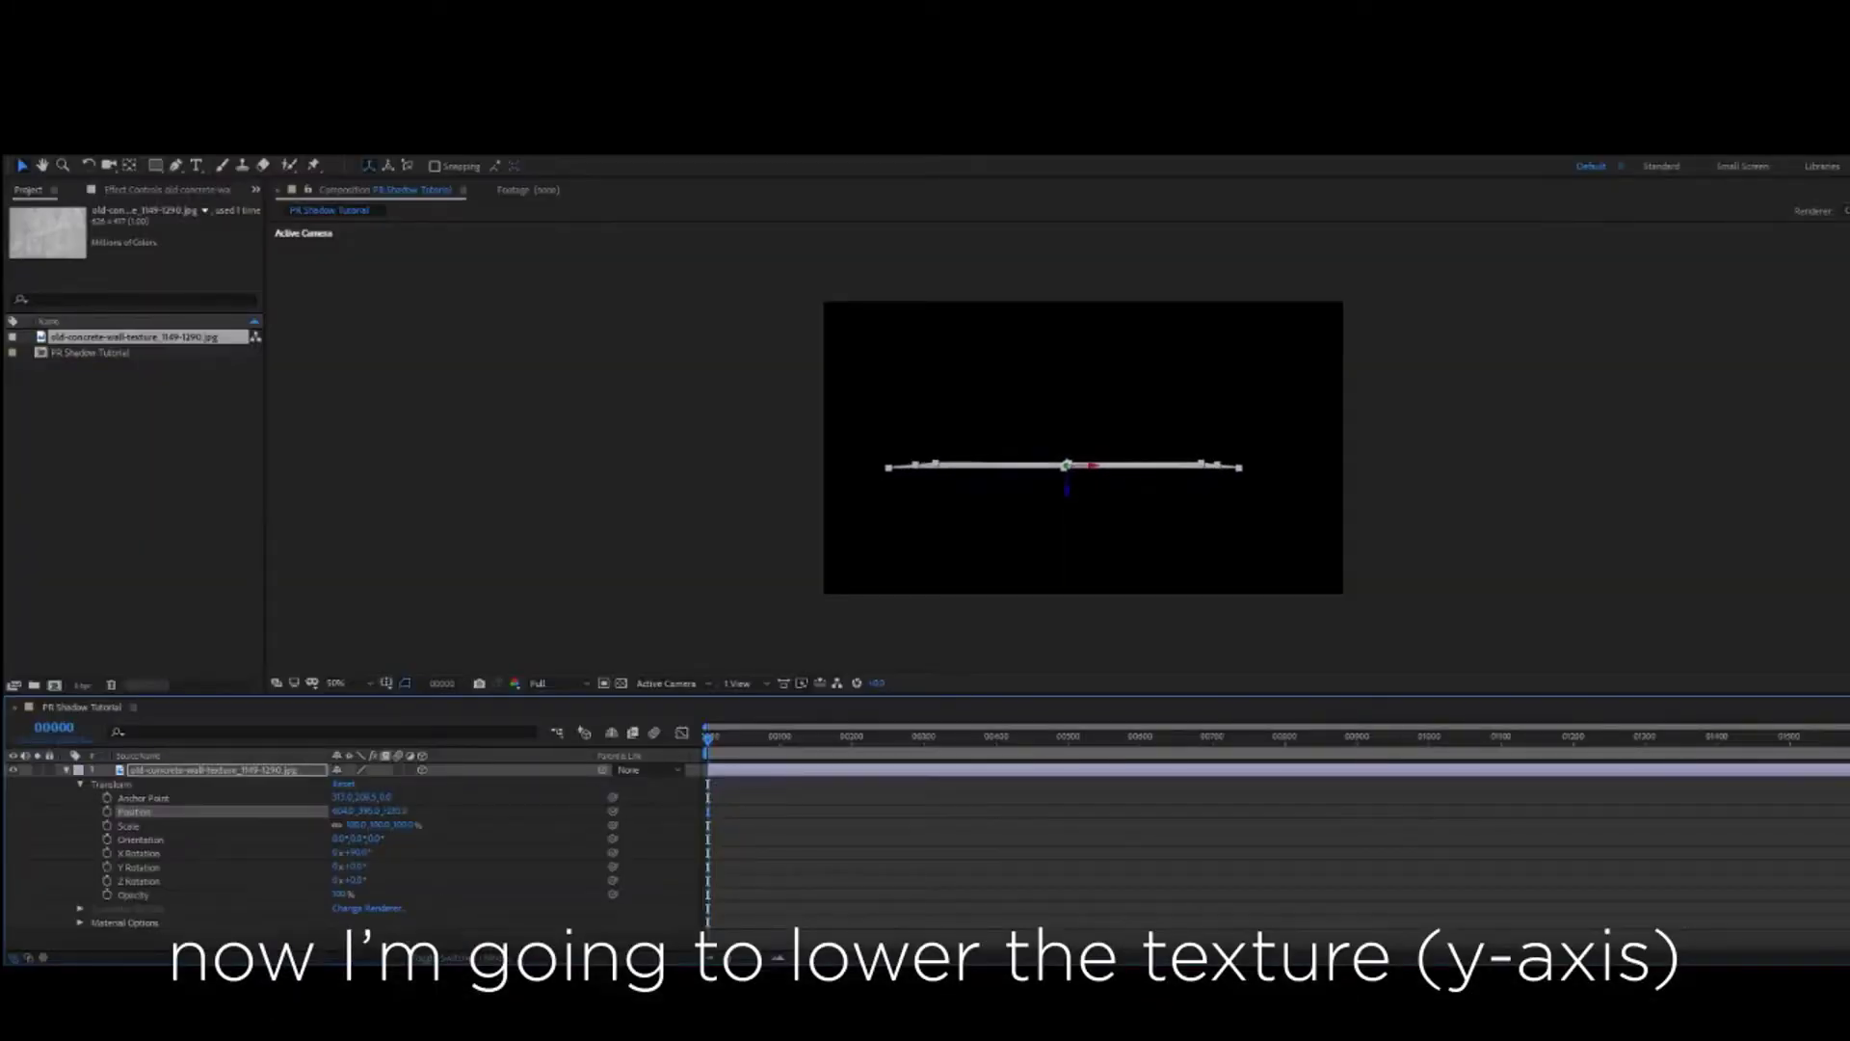
Lower the concrete floor along the Y axis to the canvas's bottom edge and scale it up to span the full canvas width
left_click(369, 811)
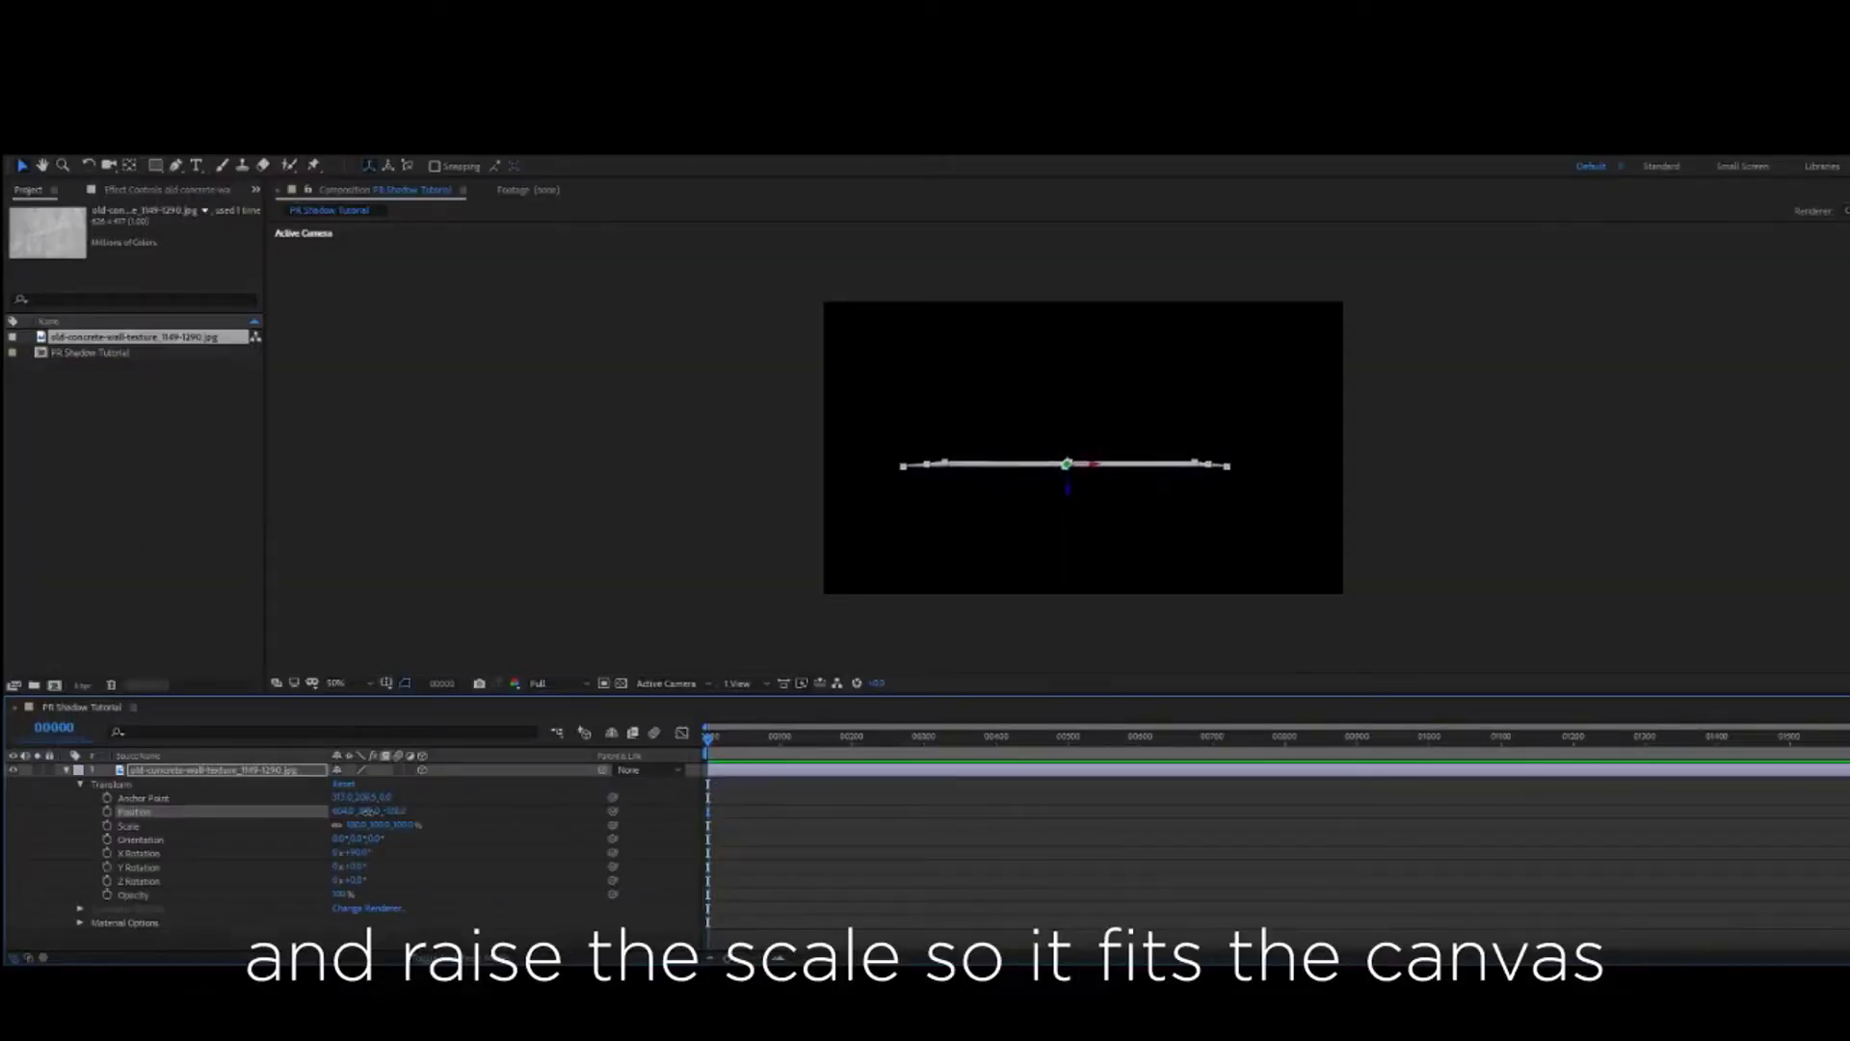
left_click_drag(369, 812, 453, 812)
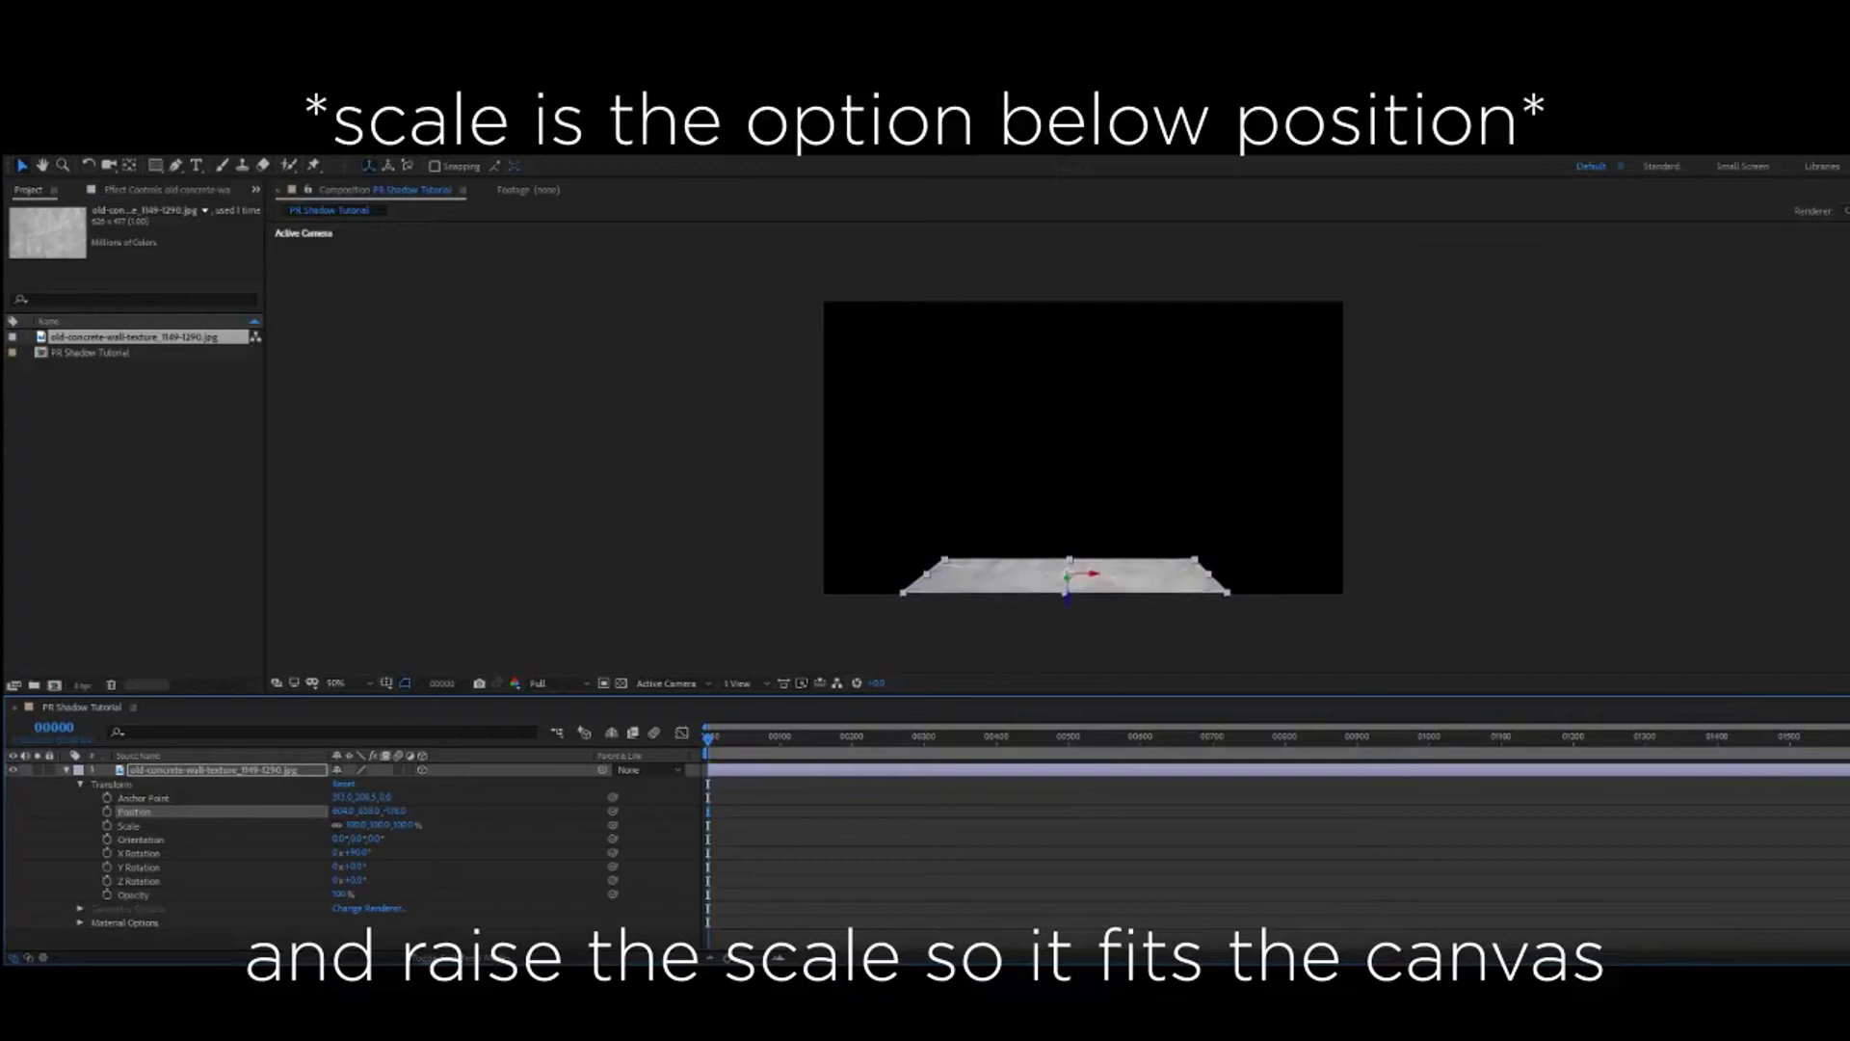
left_click(125, 826)
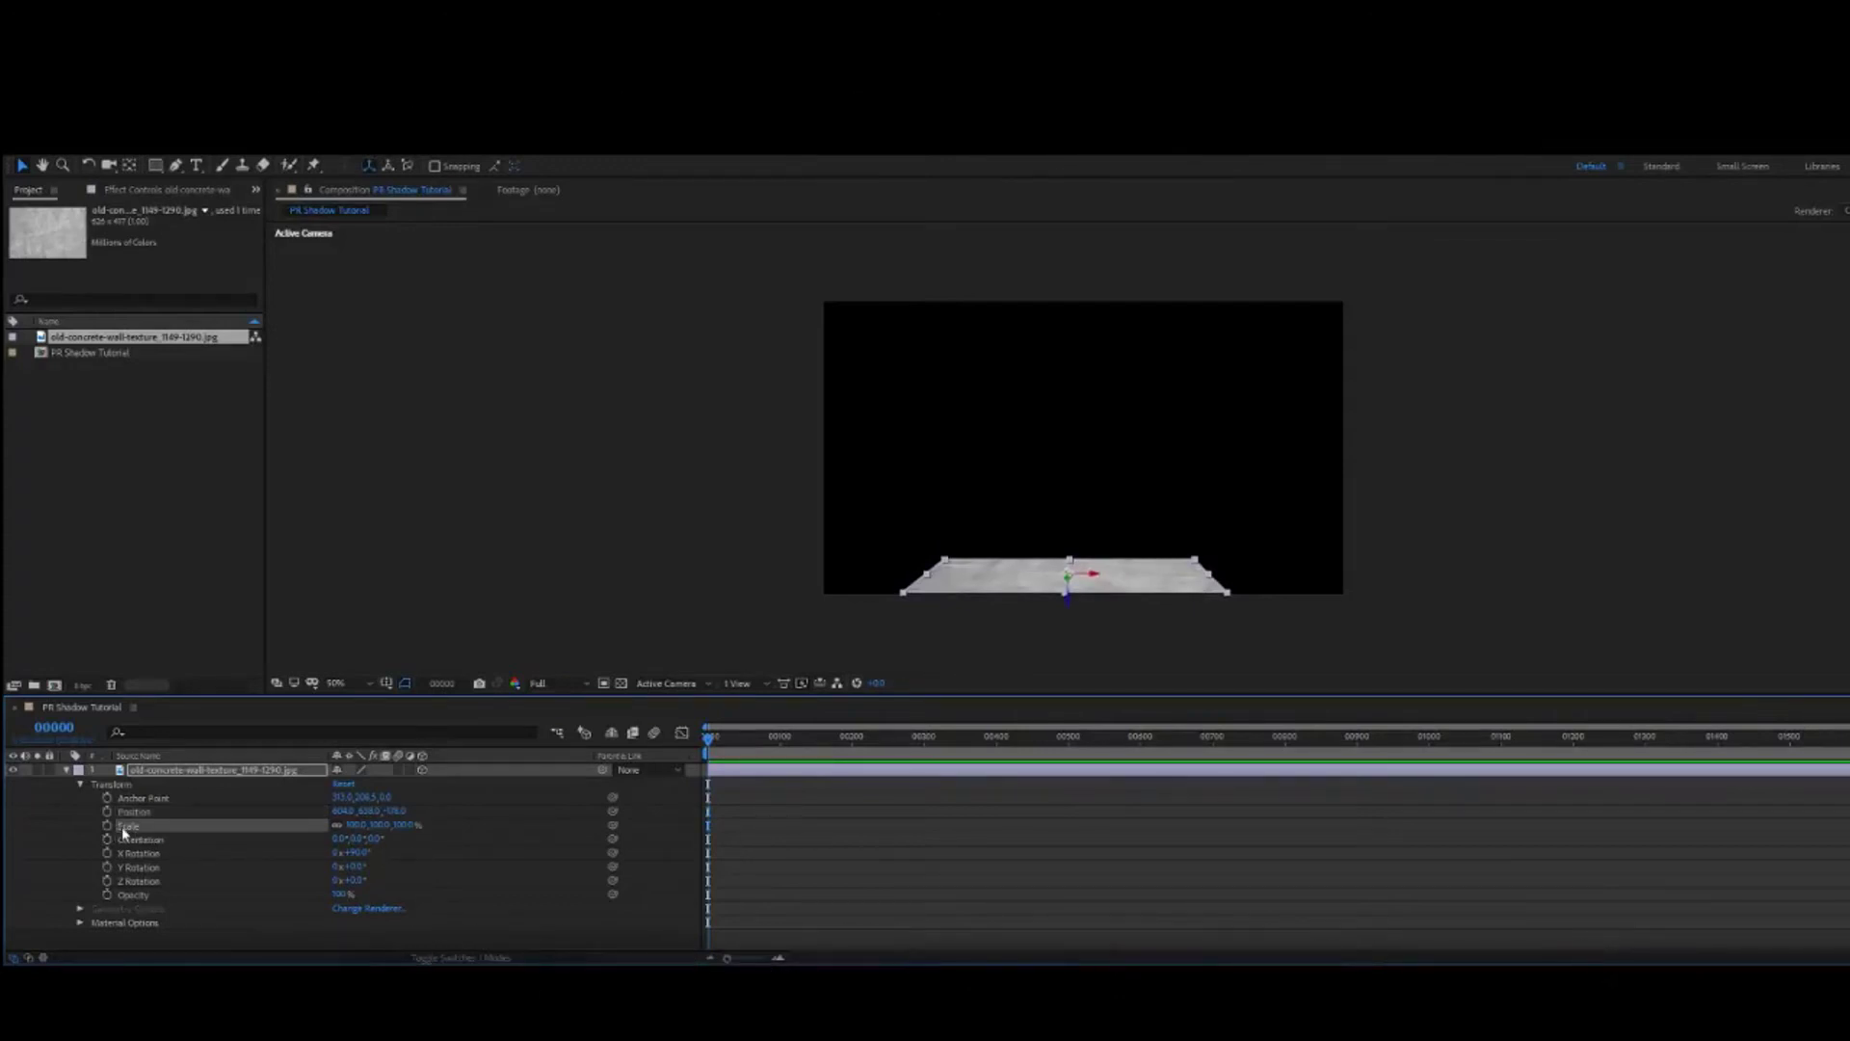
left_click(382, 826)
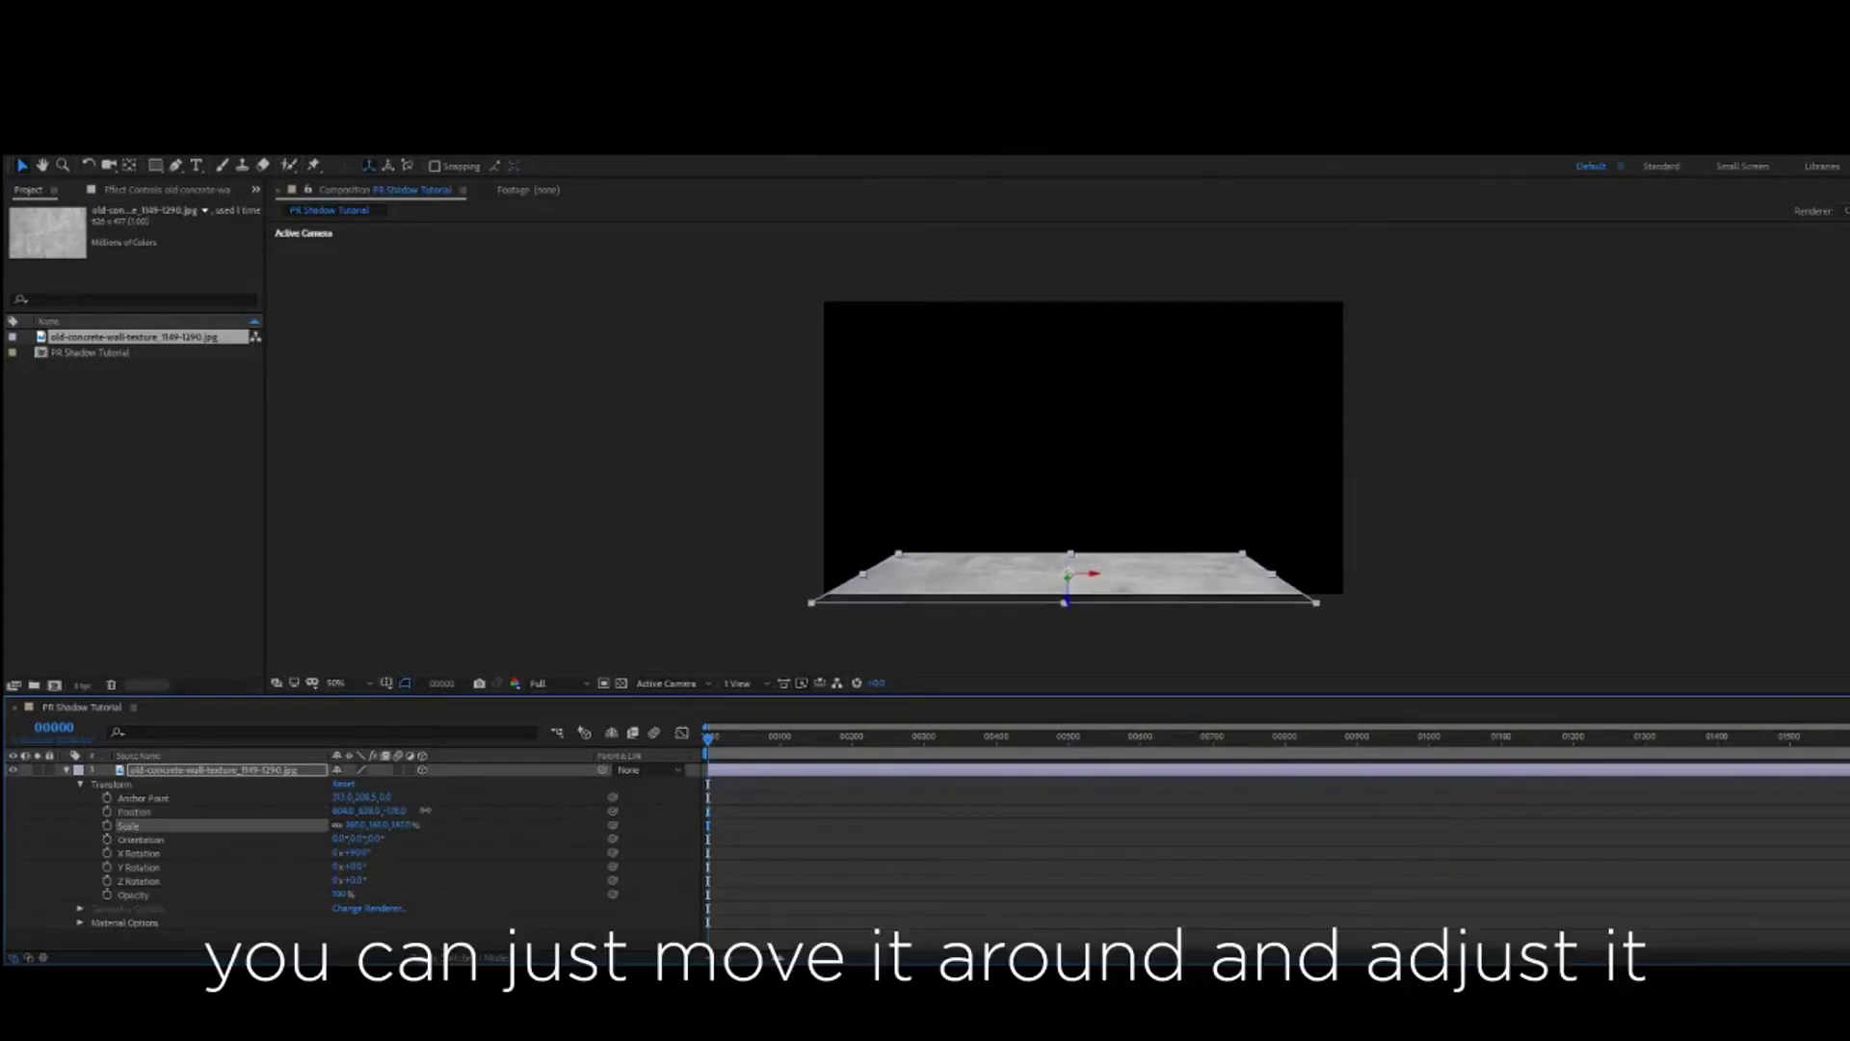
left_click_drag(456, 790, 499, 771)
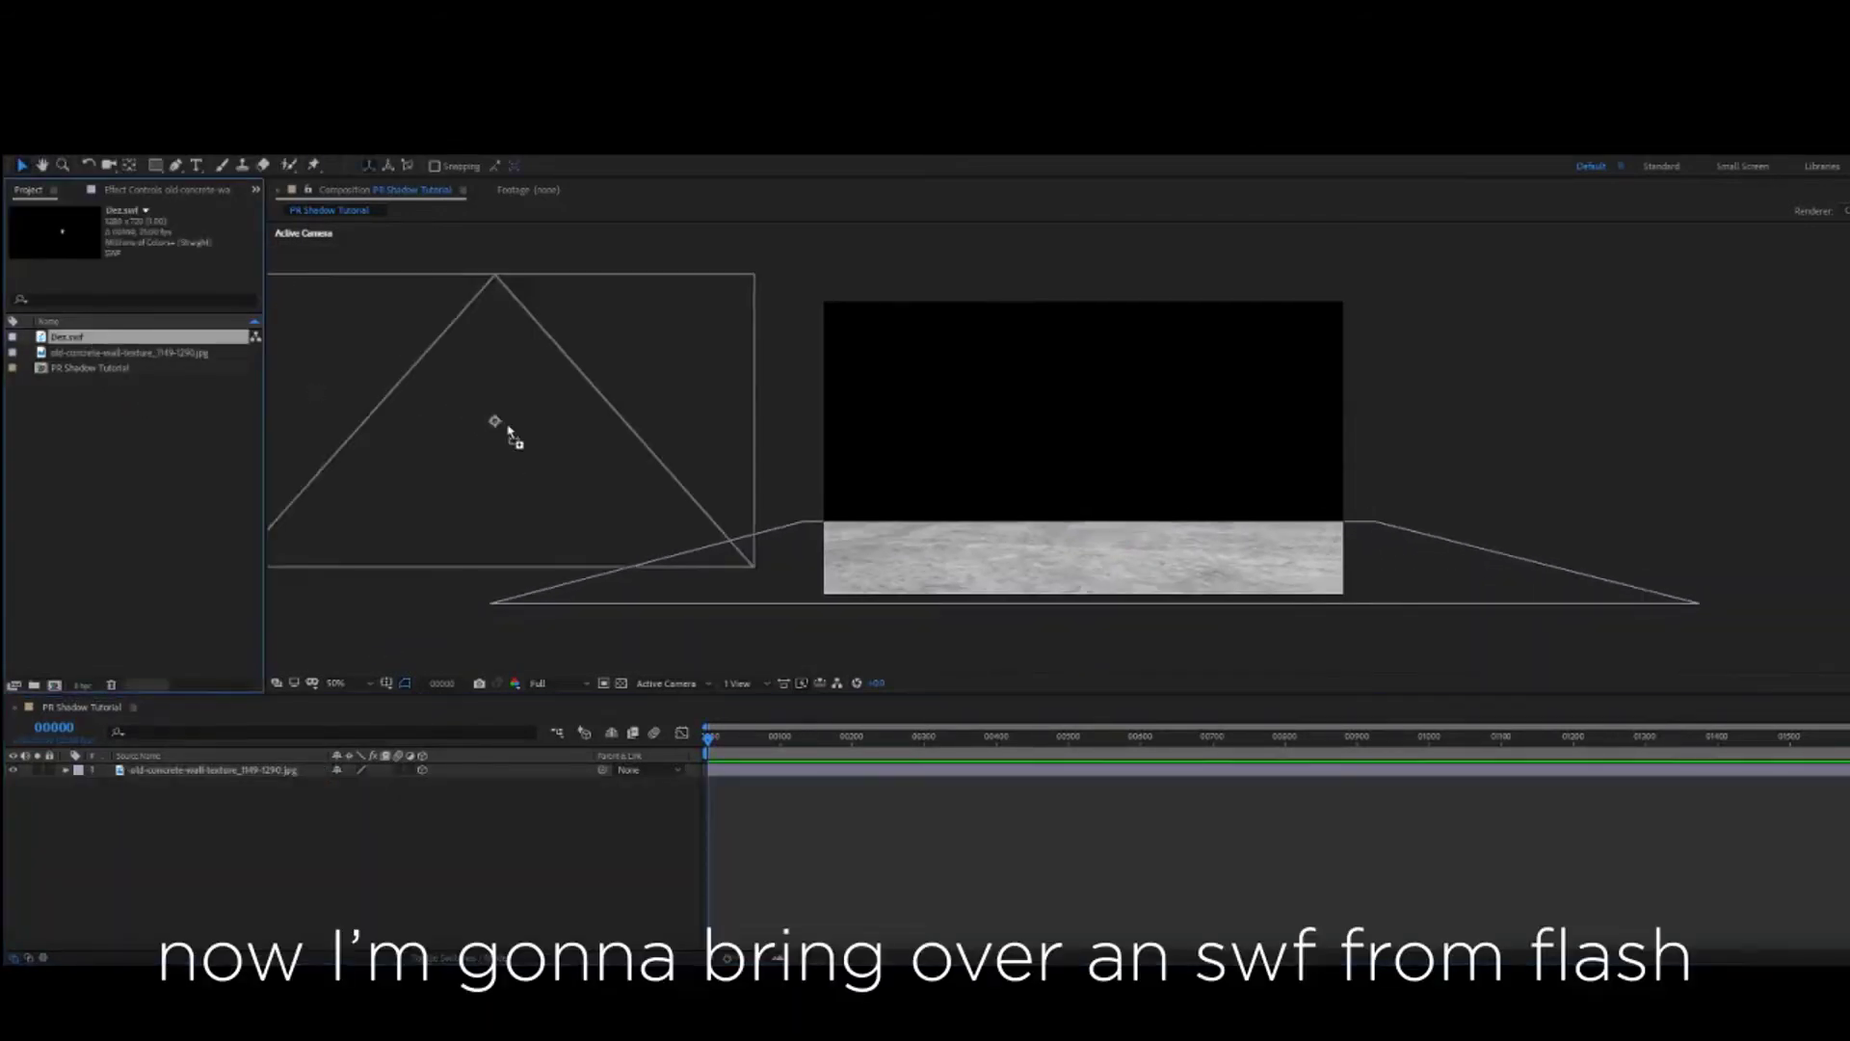
Add Dez.swf above the texture layer and enable its continuous rasterization, bicubic sampling and 3D layer switches
left_click_drag(509, 429, 237, 773)
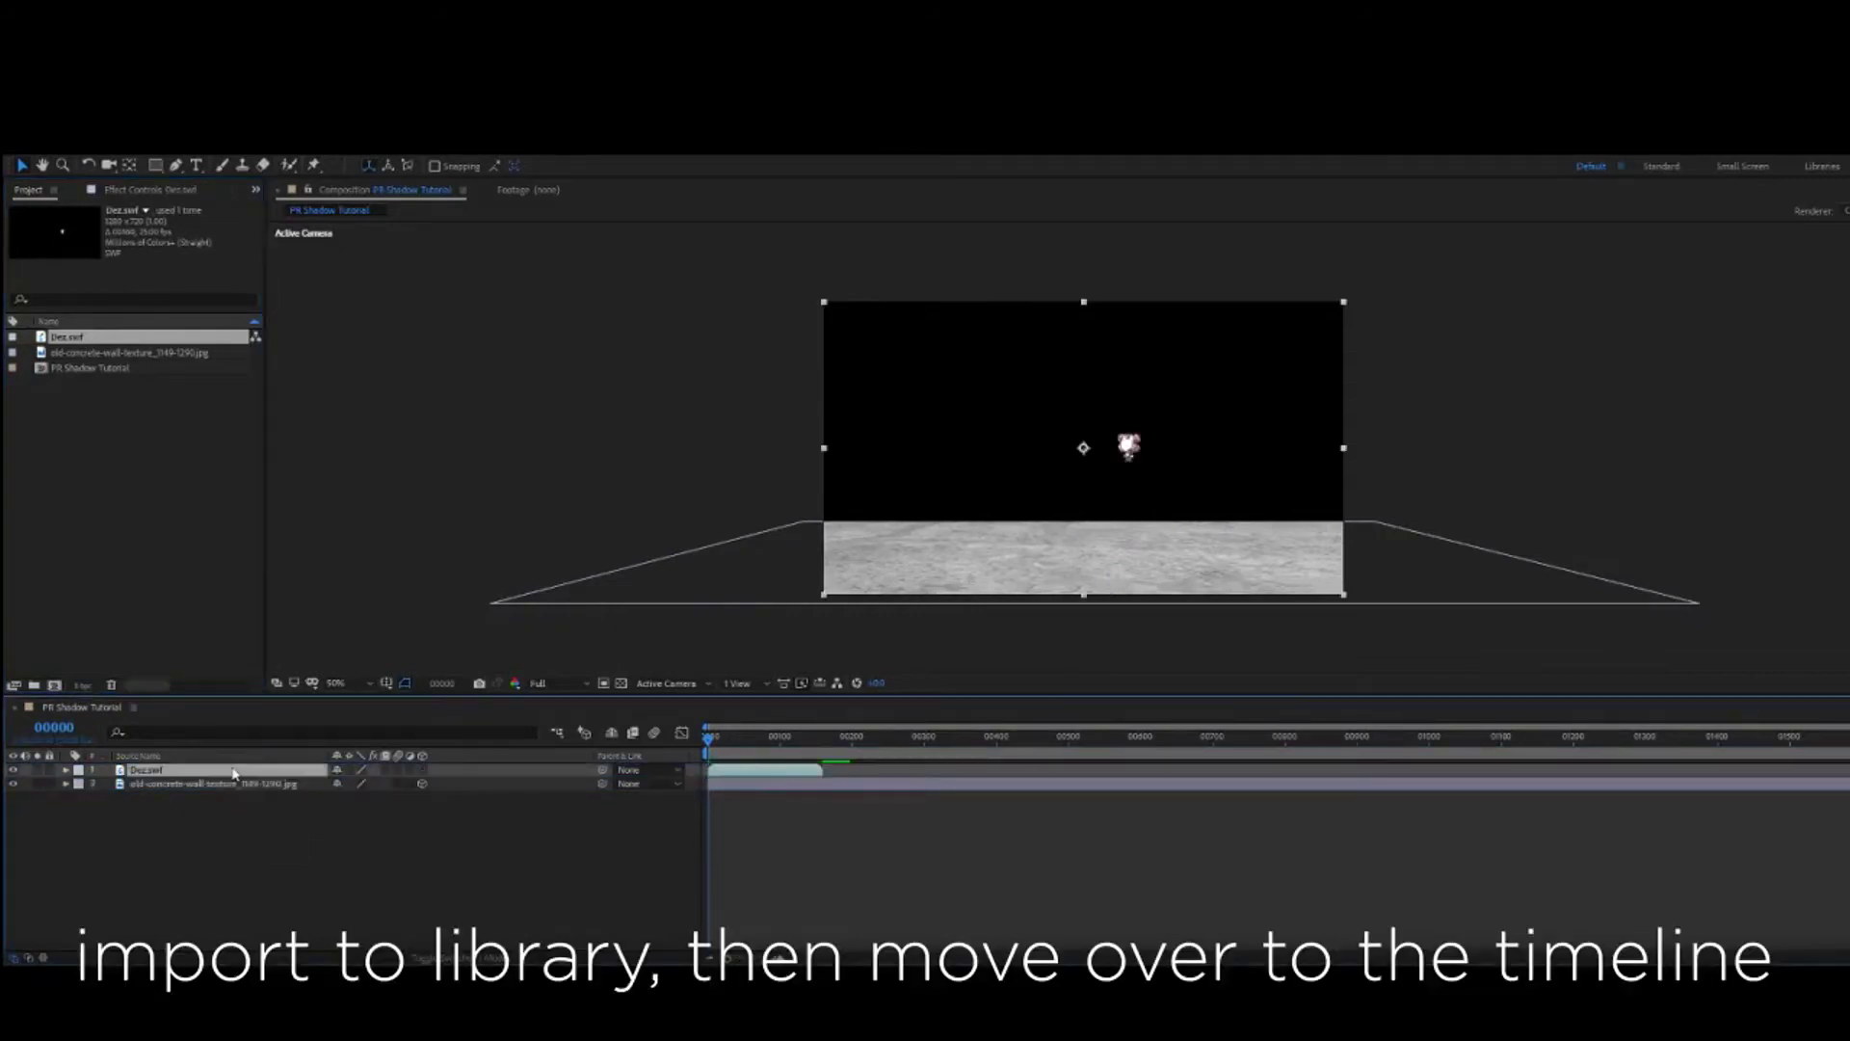
scroll(1104, 493, "up", 2)
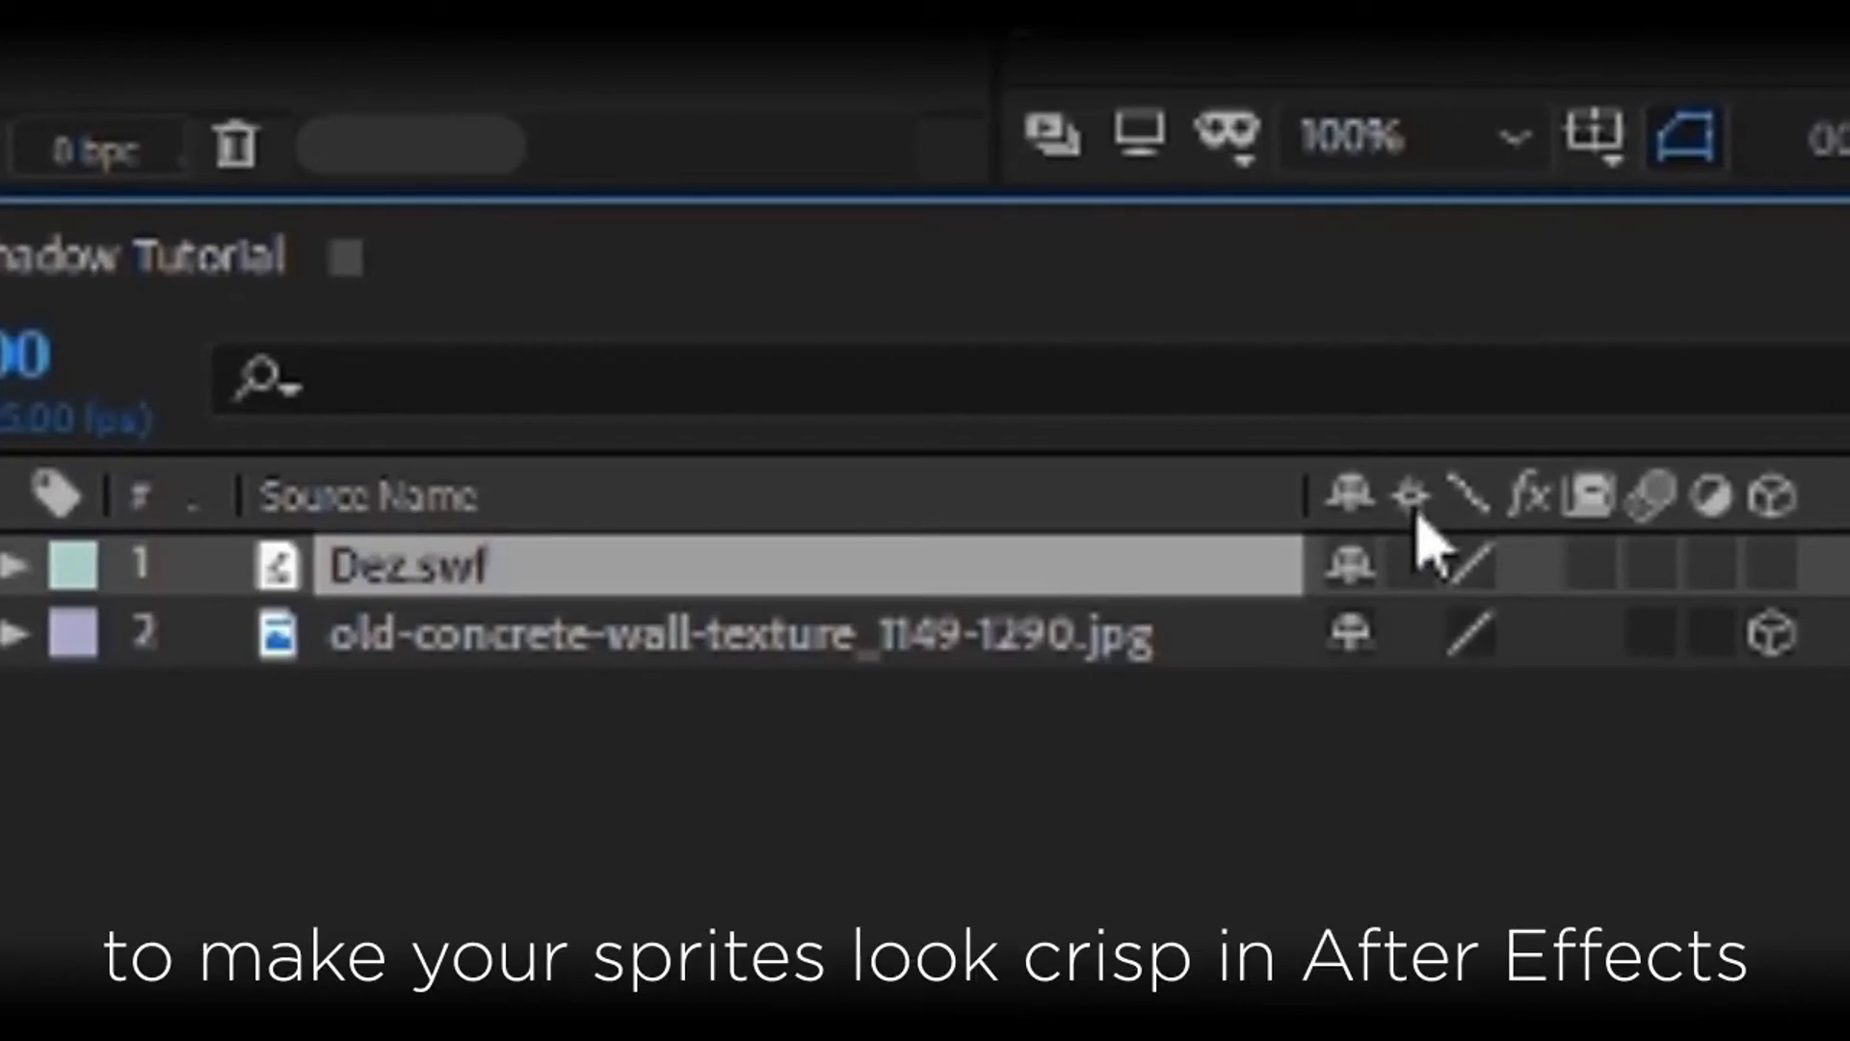
left_click(1413, 564)
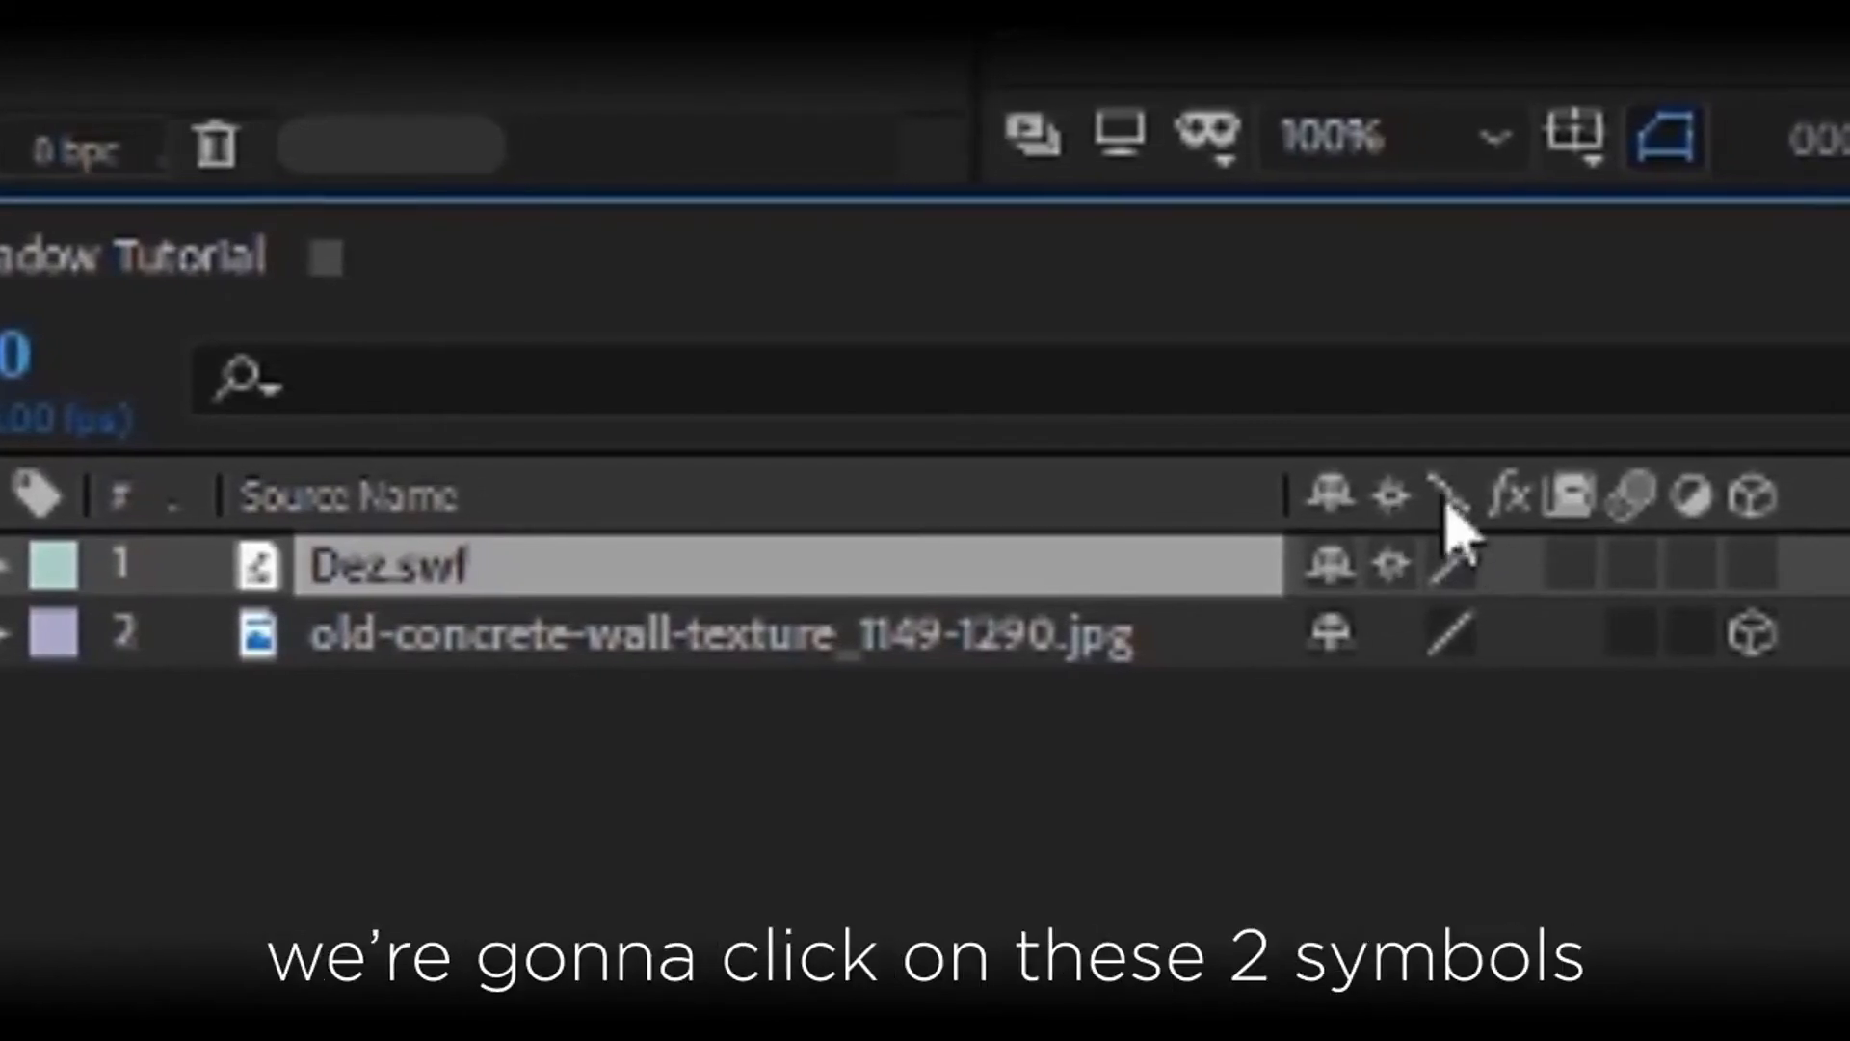
left_click(1453, 567)
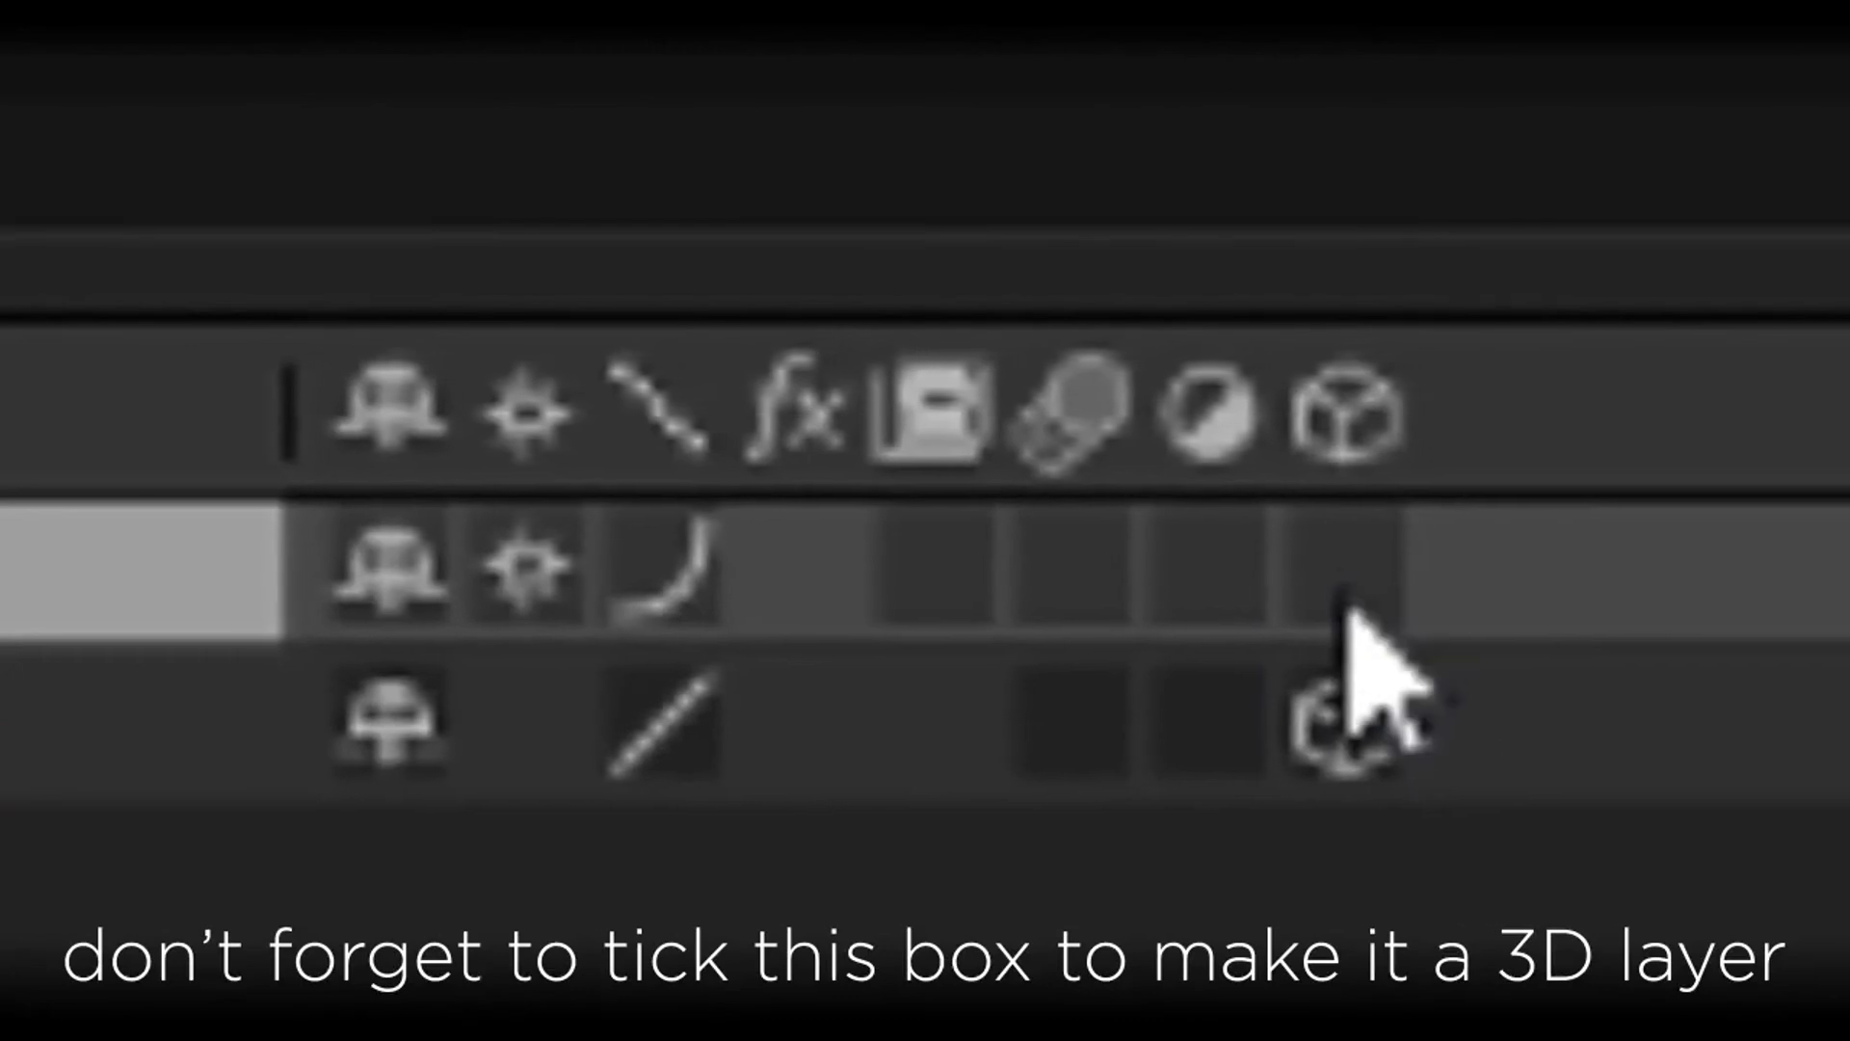
left_click(1357, 573)
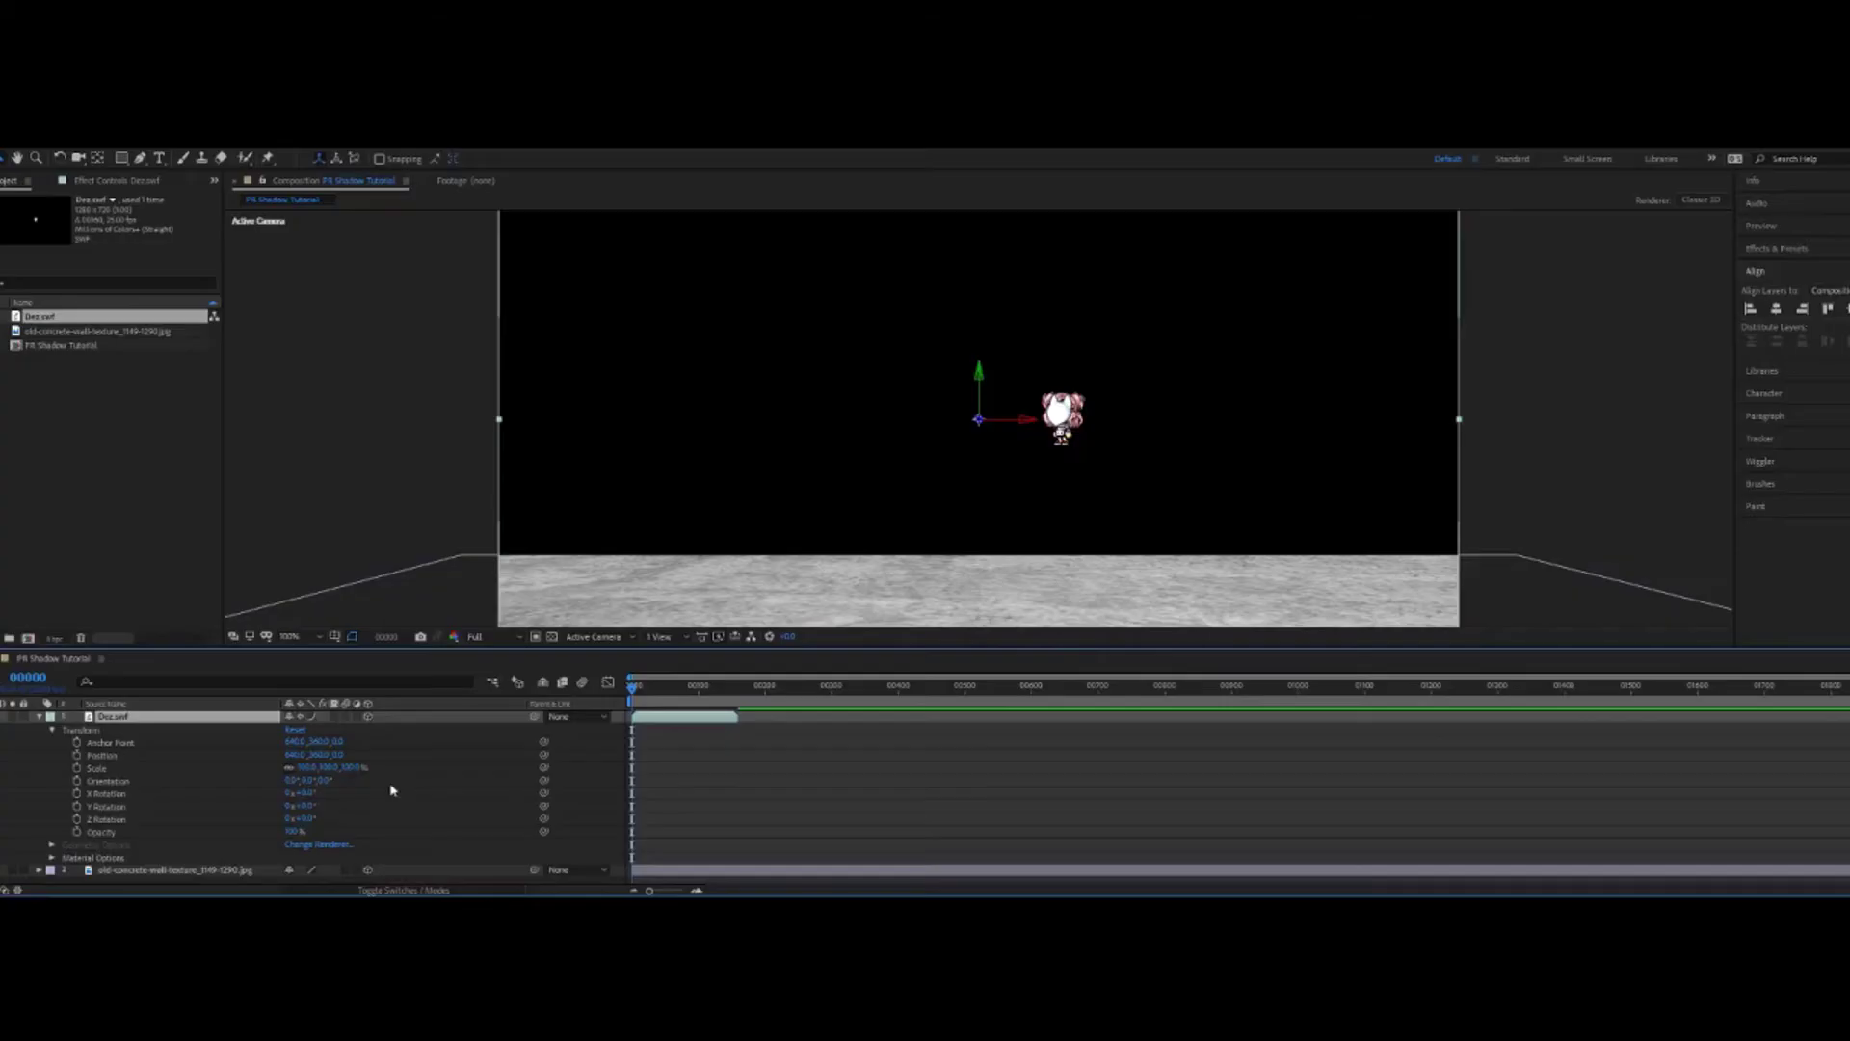
Reposition the Dez.swf layer along X and Y so the character's feet touch the textured floor
left_click_drag(294, 757, 75, 779)
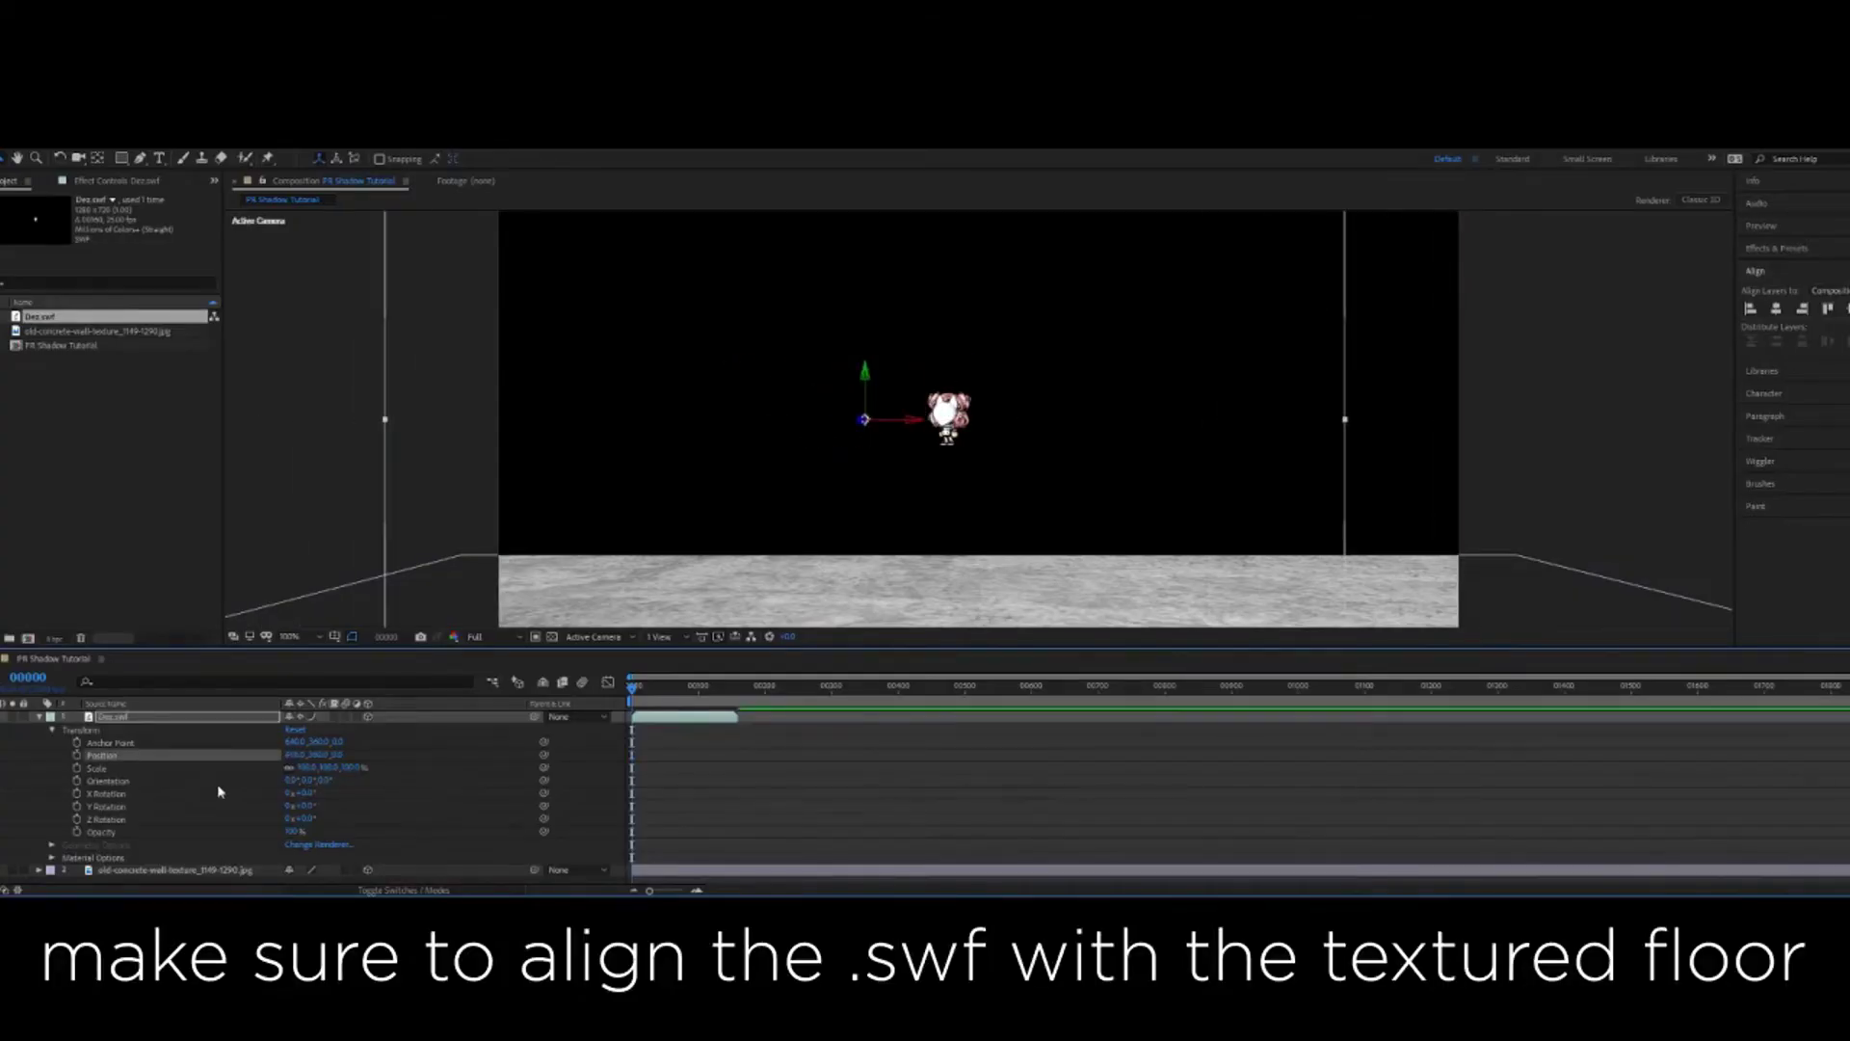
mouse_move(315, 755)
left_mouse_down()
mouse_move(393, 754)
mouse_move(339, 755)
left_mouse_up()
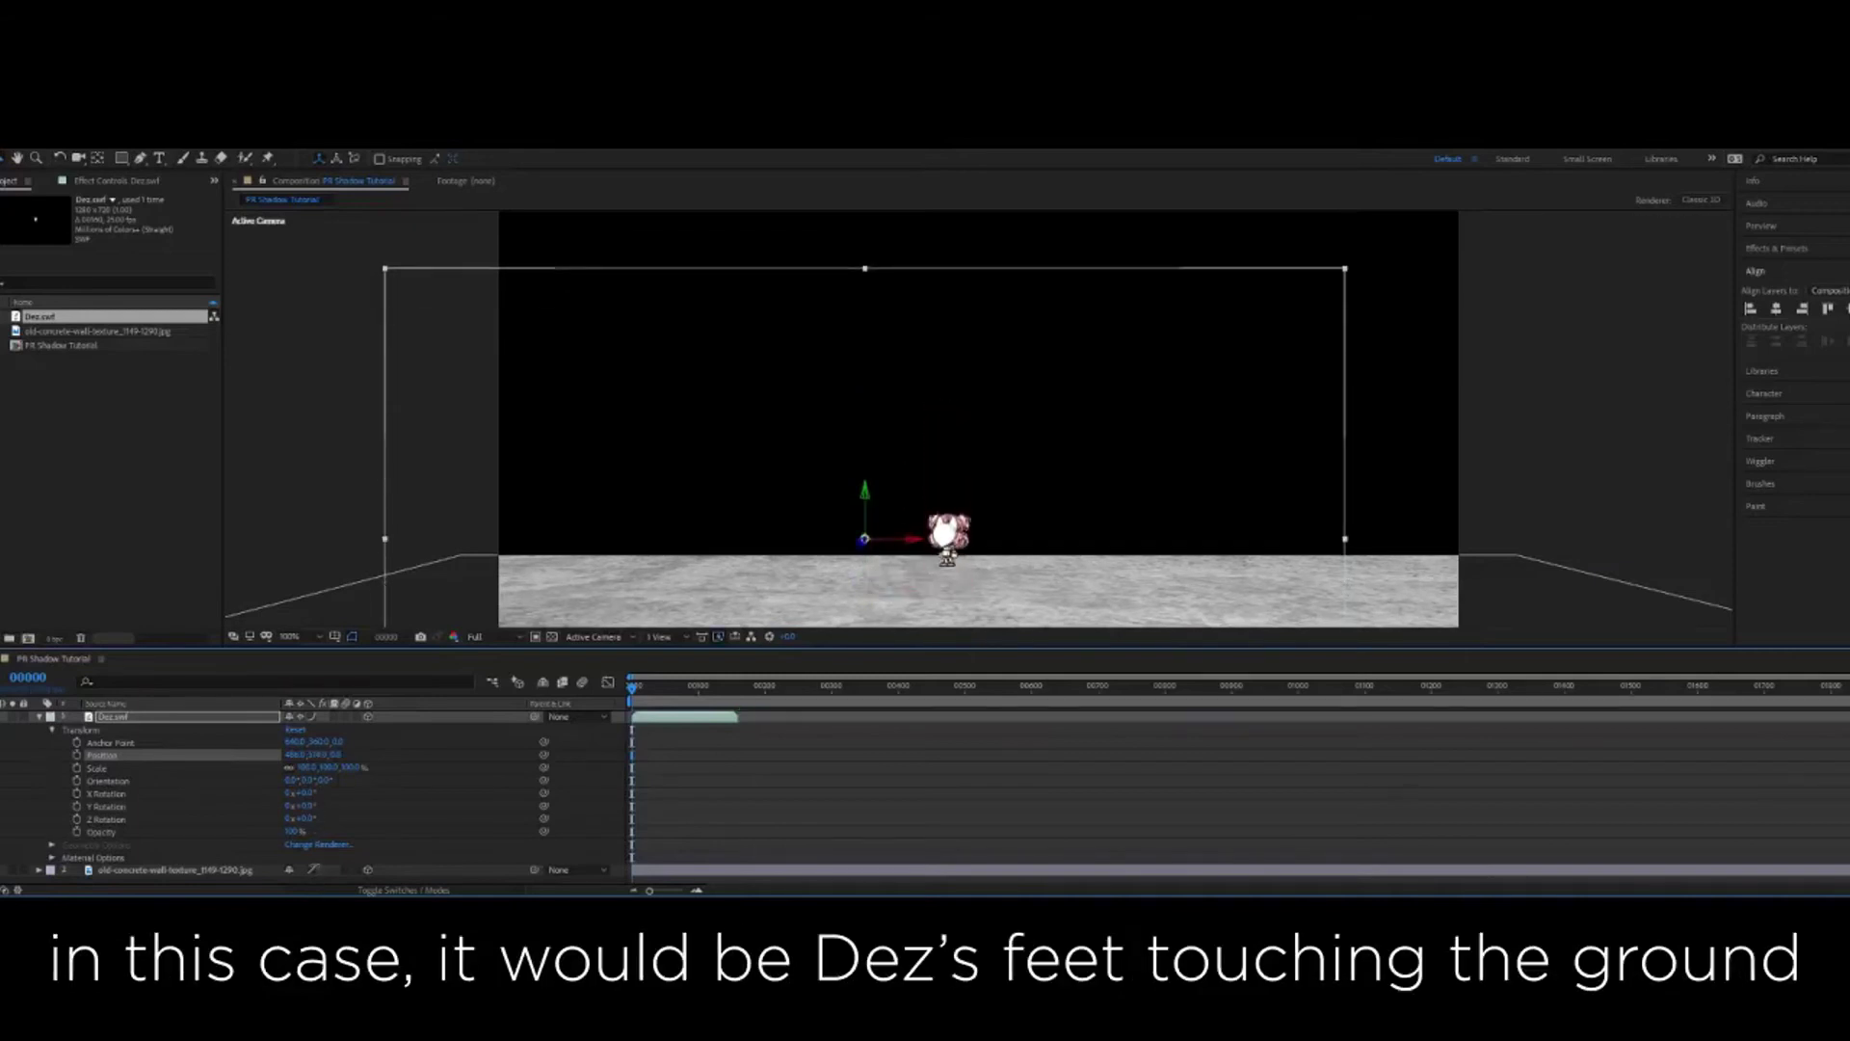
left_click_drag(376, 890, 333, 884)
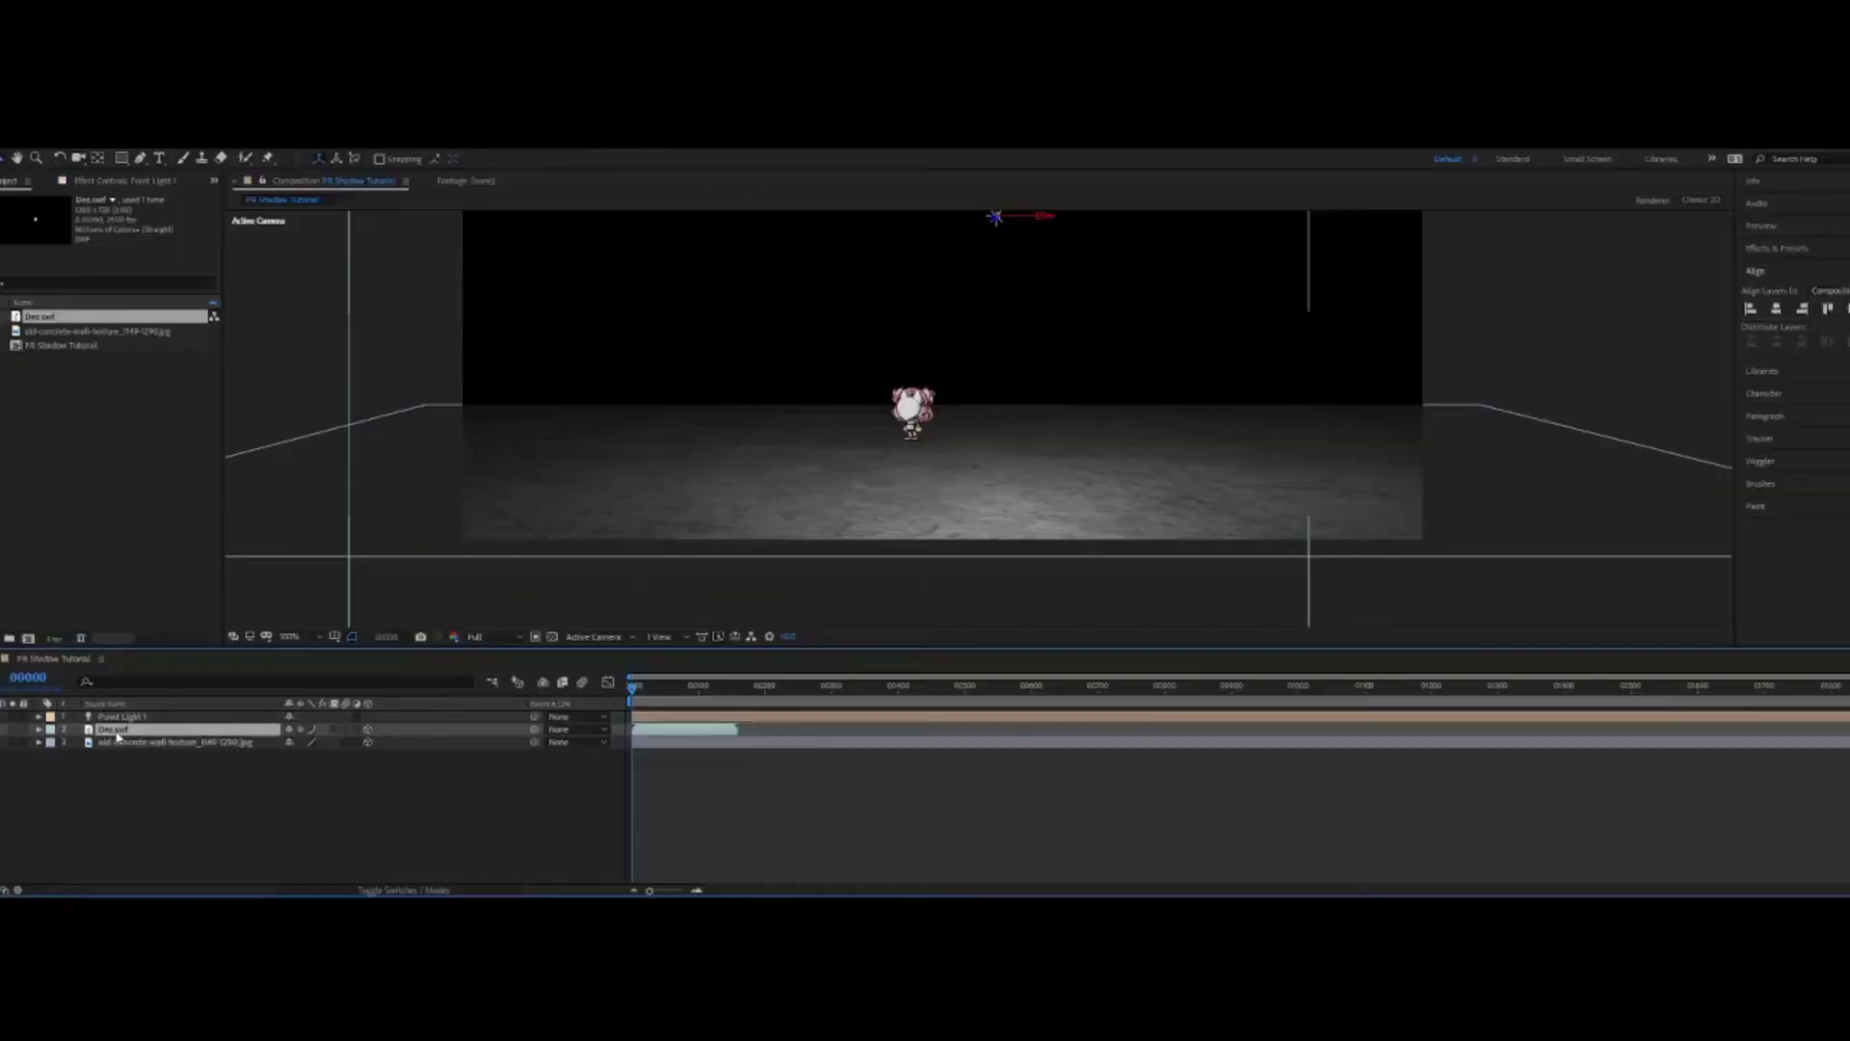
Set Casts Shadows to On in the Material Options of the Dez.swf layer
left_click(38, 731)
left_click(51, 744)
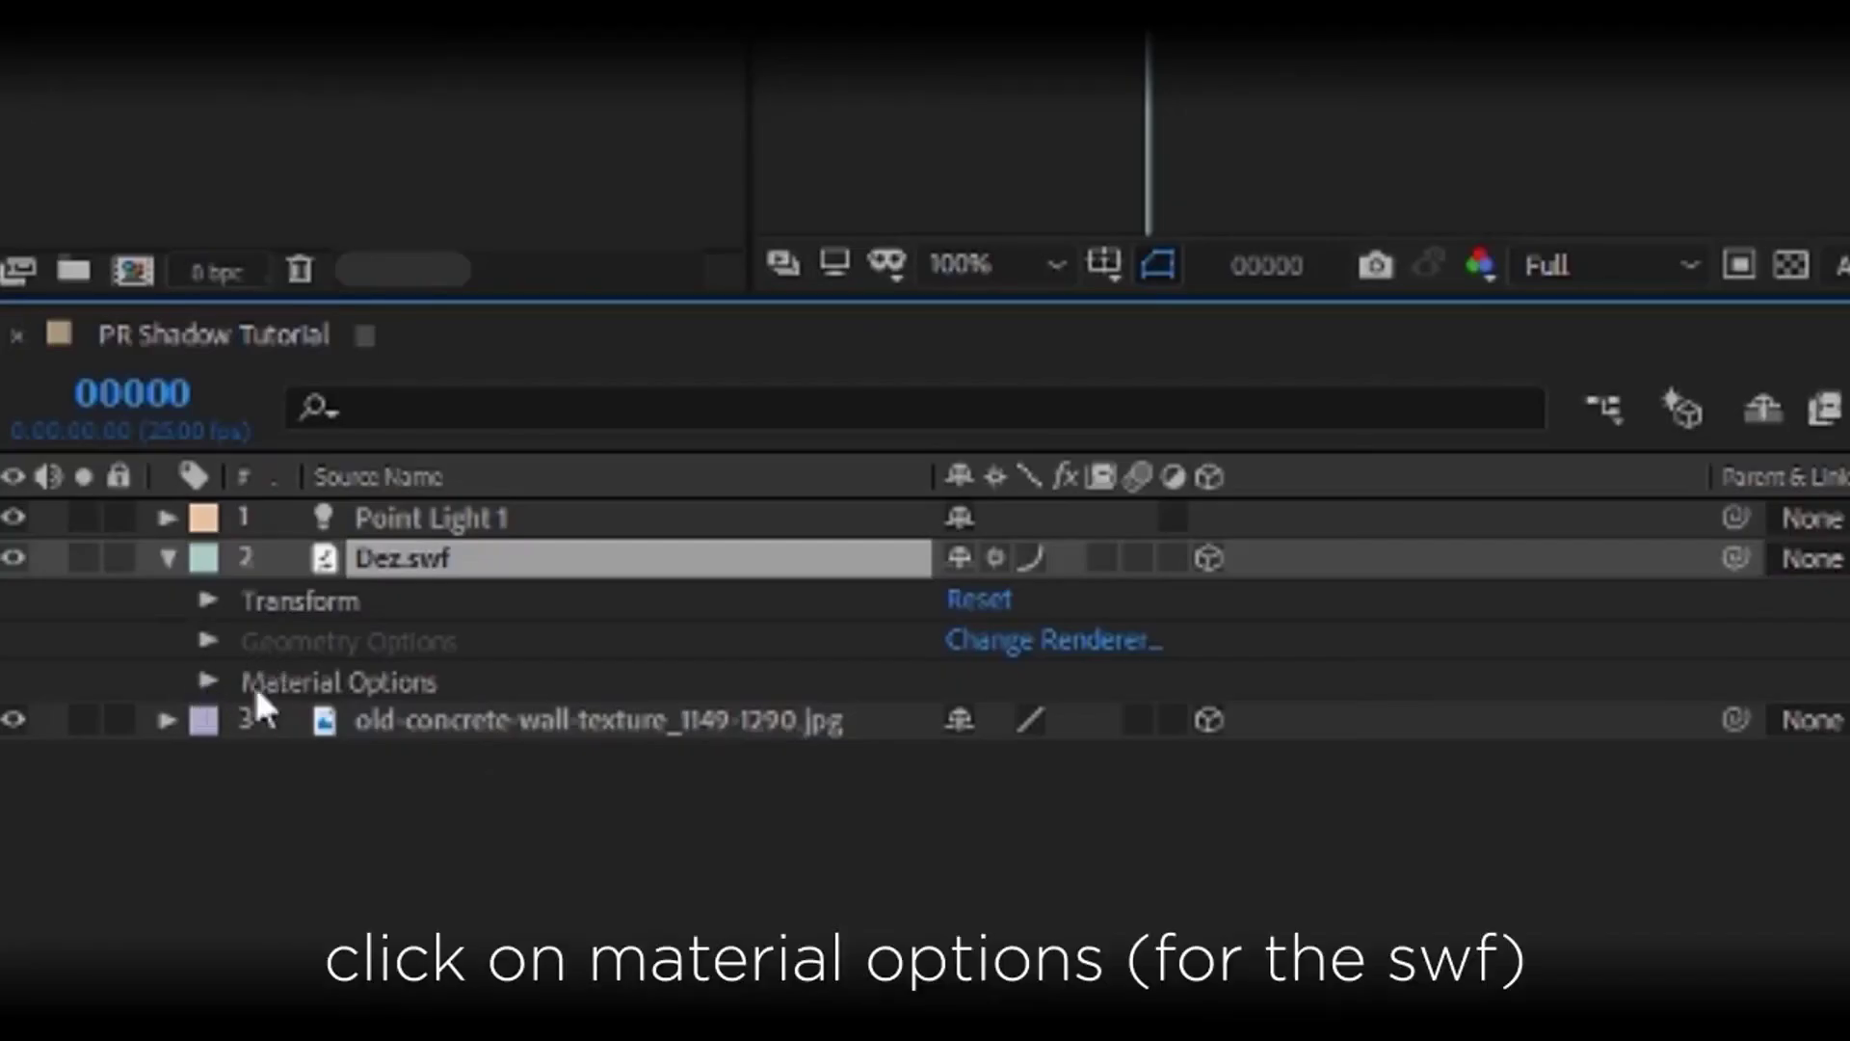
left_click(253, 682)
left_click(207, 681)
left_click(414, 711)
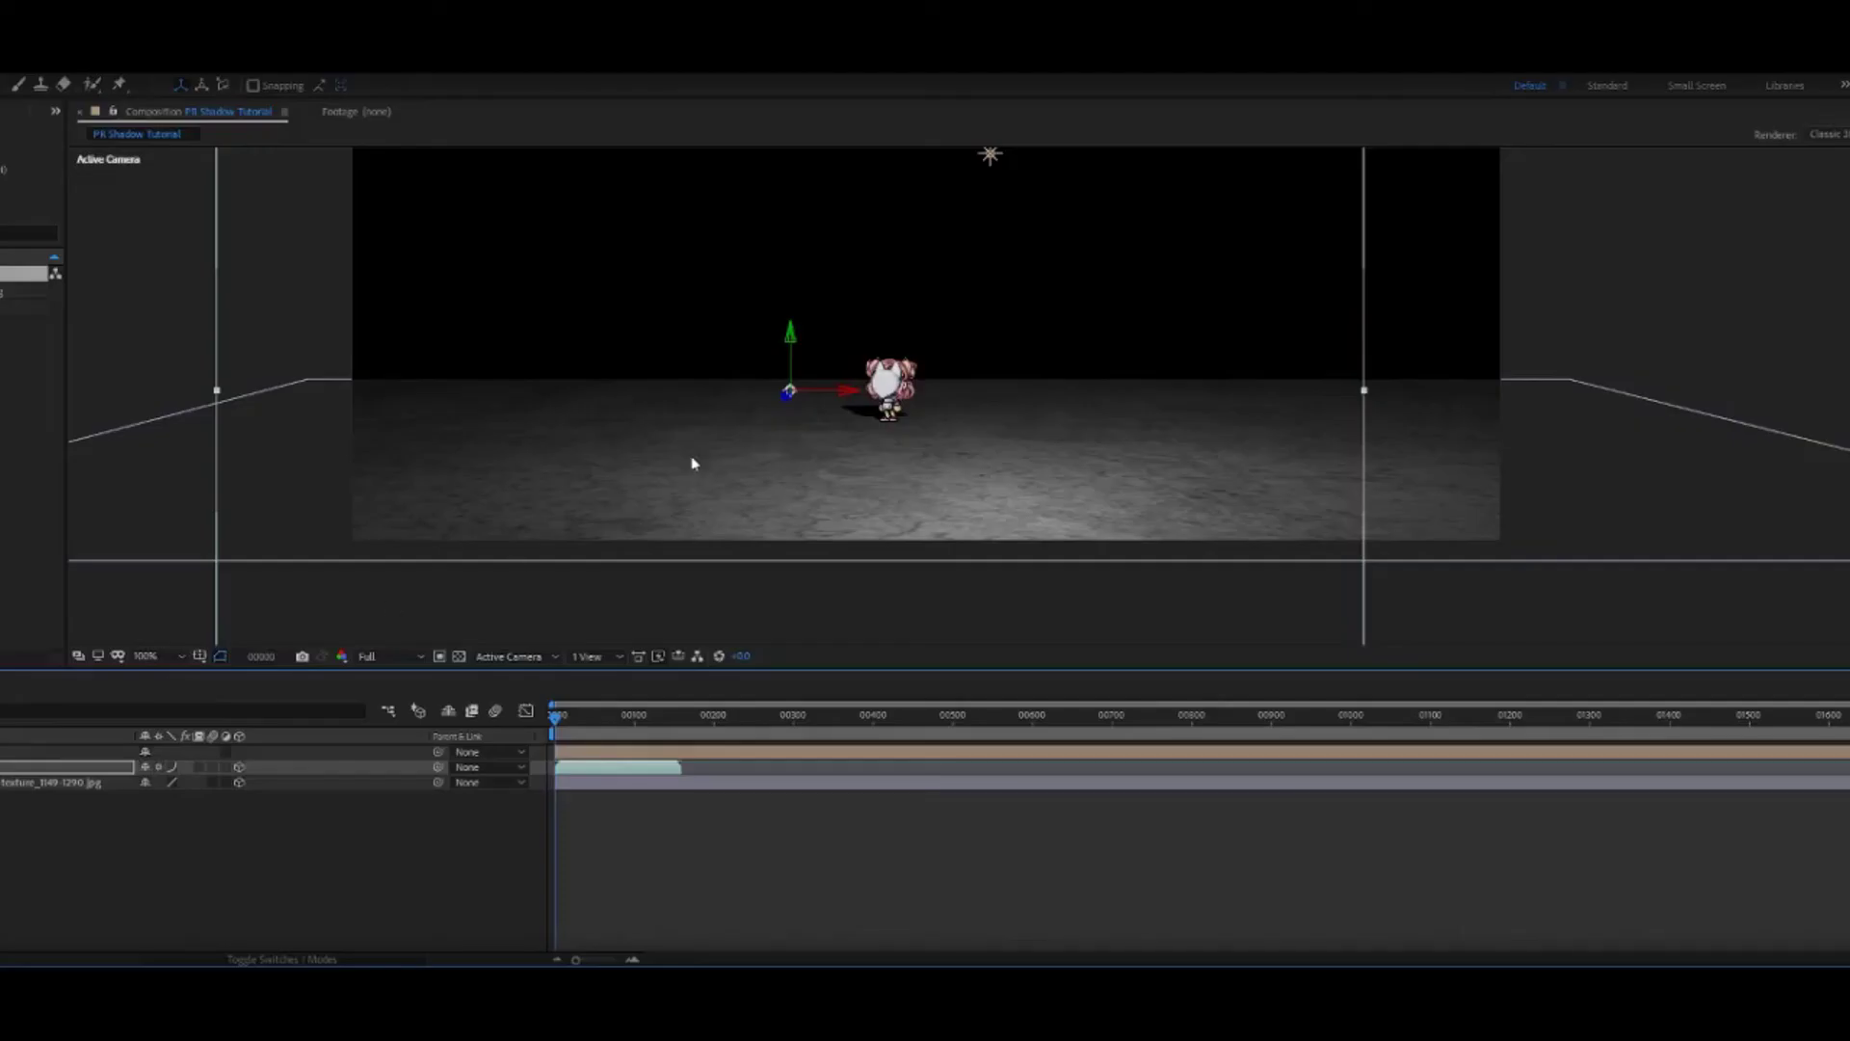
Move Point Light 1 to the upper-left area of the scene so the character's shadow falls to the right
scroll(771, 427, "up", 2)
scroll(556, 490, "down", 1)
key("comma")
left_click(66, 752)
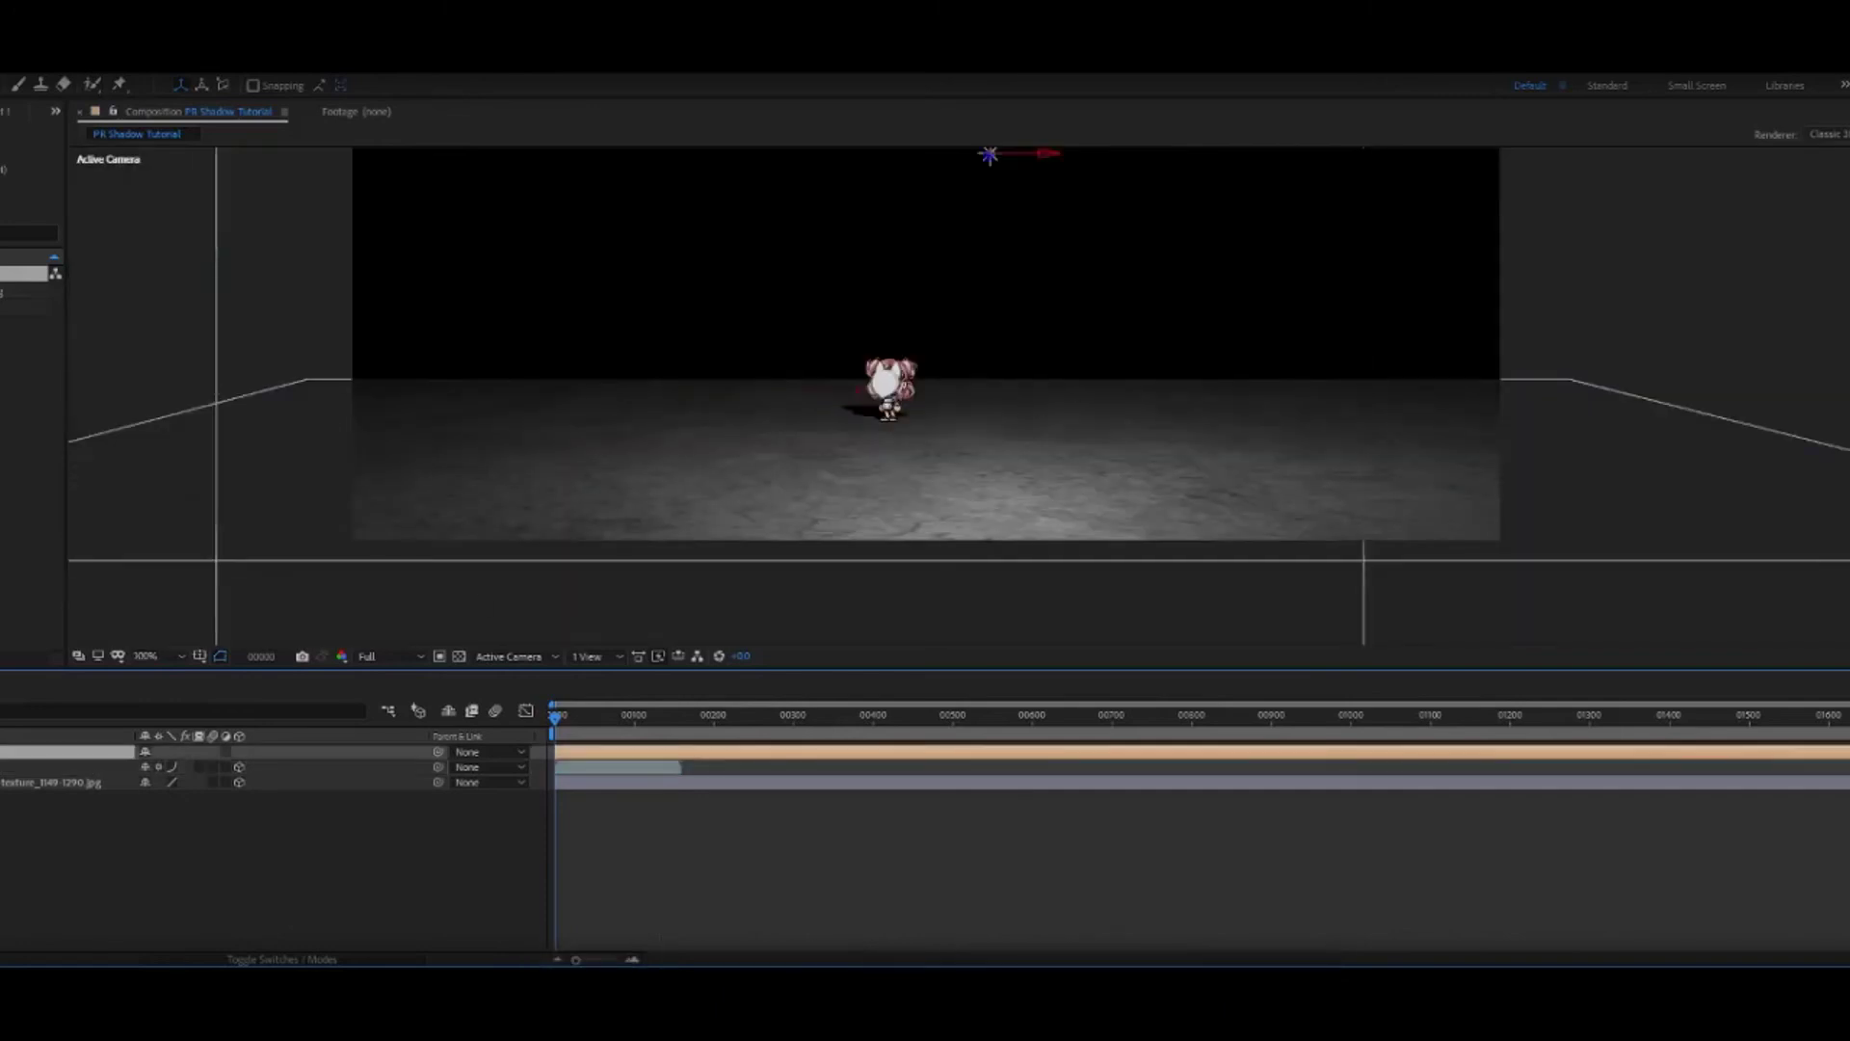
left_click(67, 767)
left_click(68, 752)
left_click_drag(770, 287, 683, 394)
key("v")
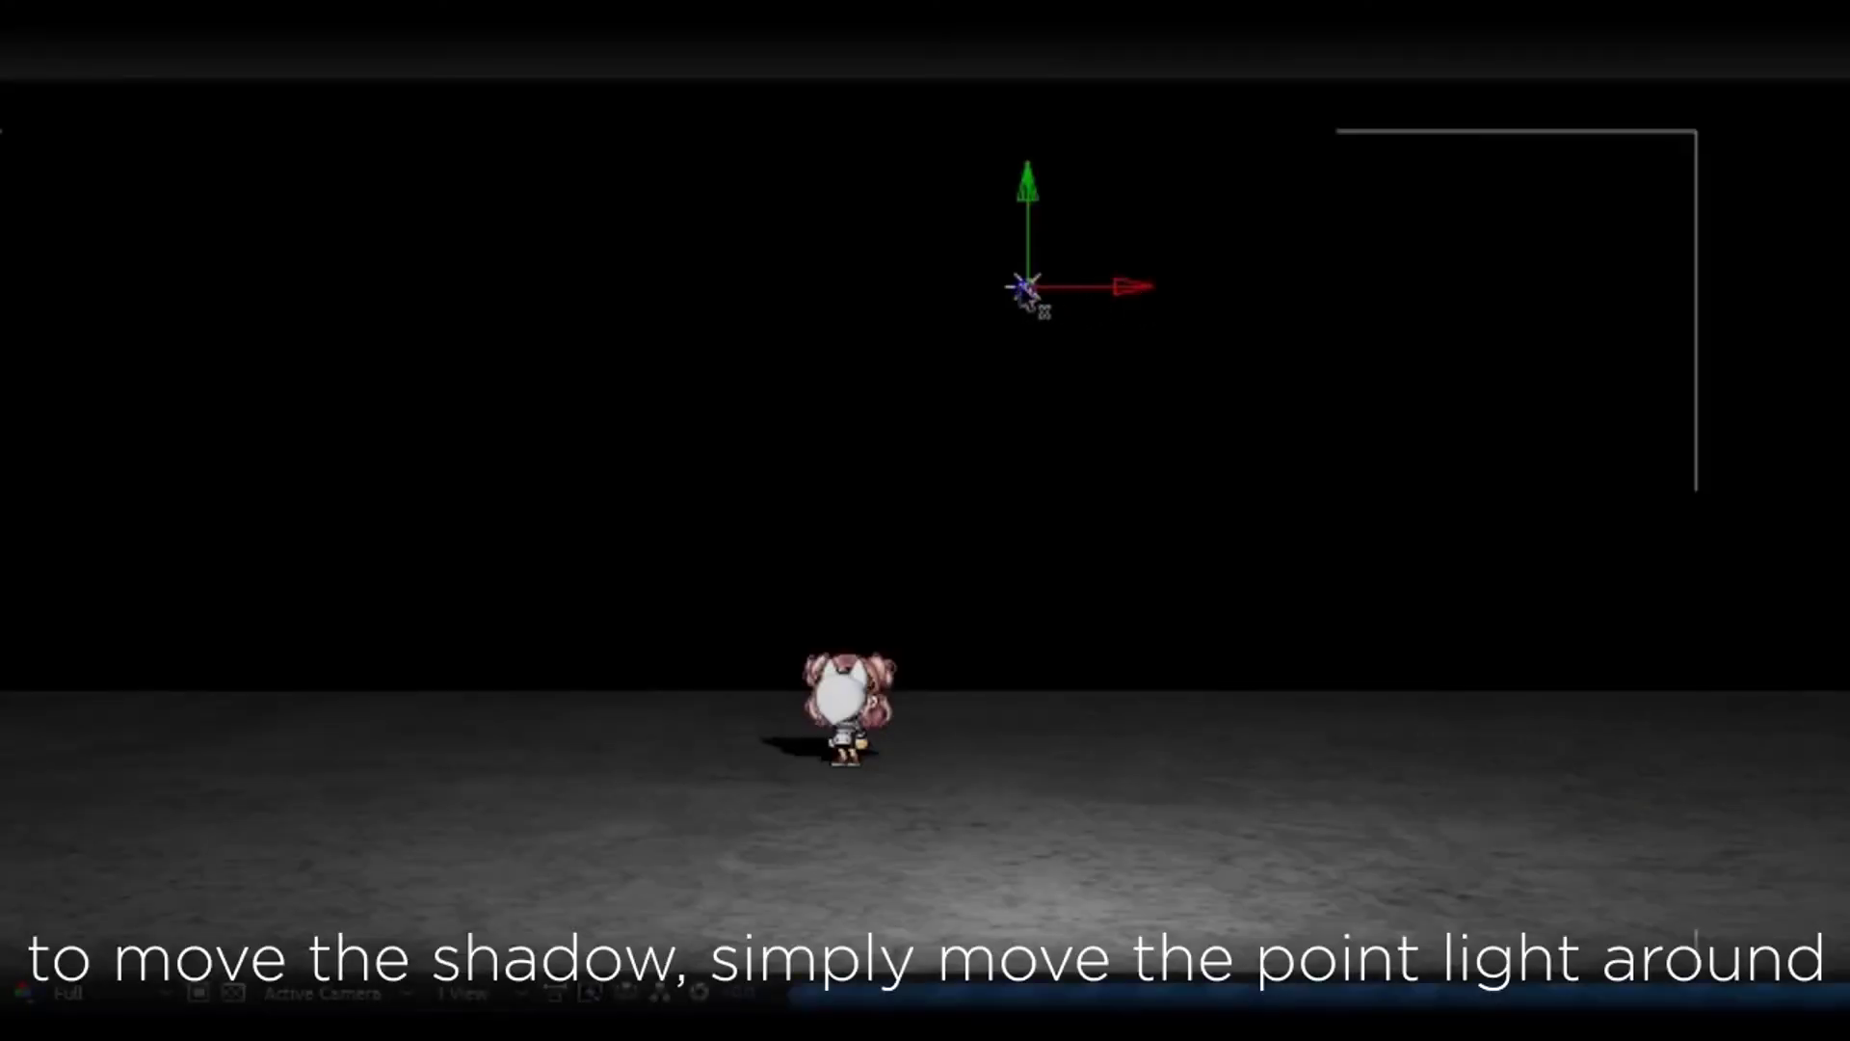
left_click_drag(965, 267, 580, 336)
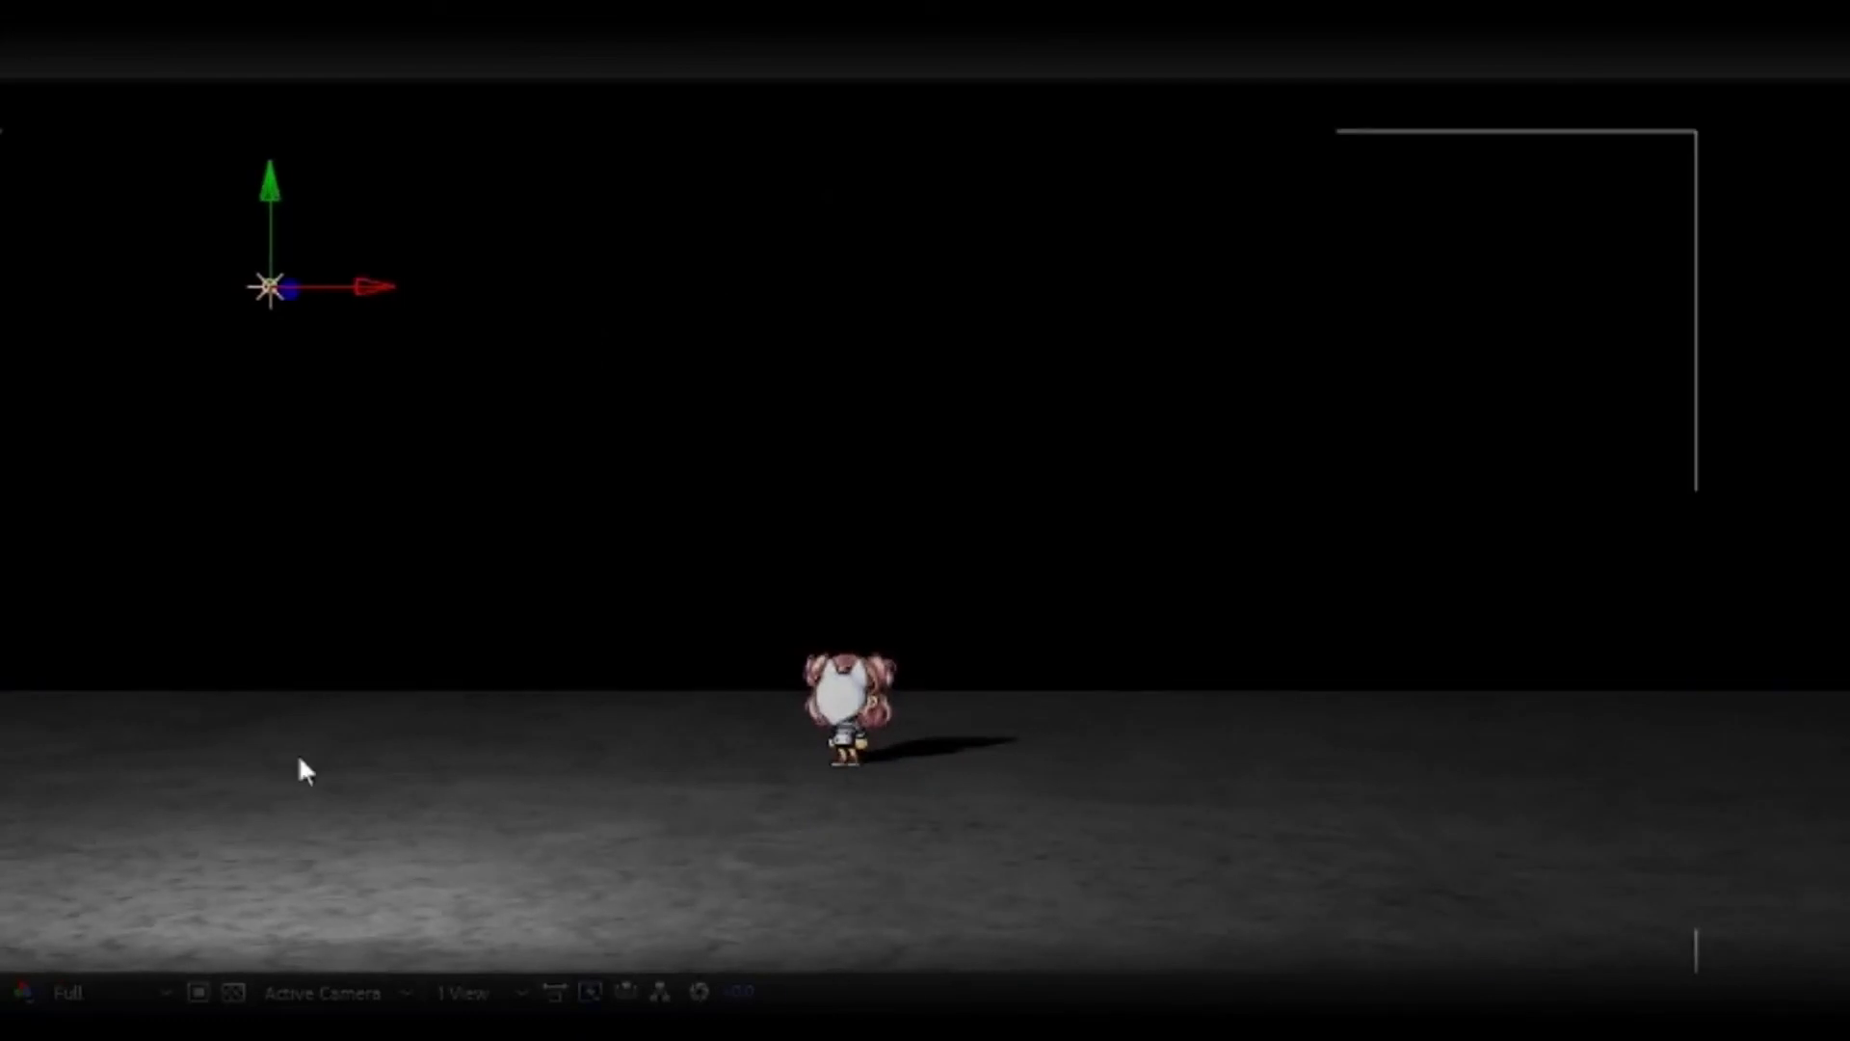